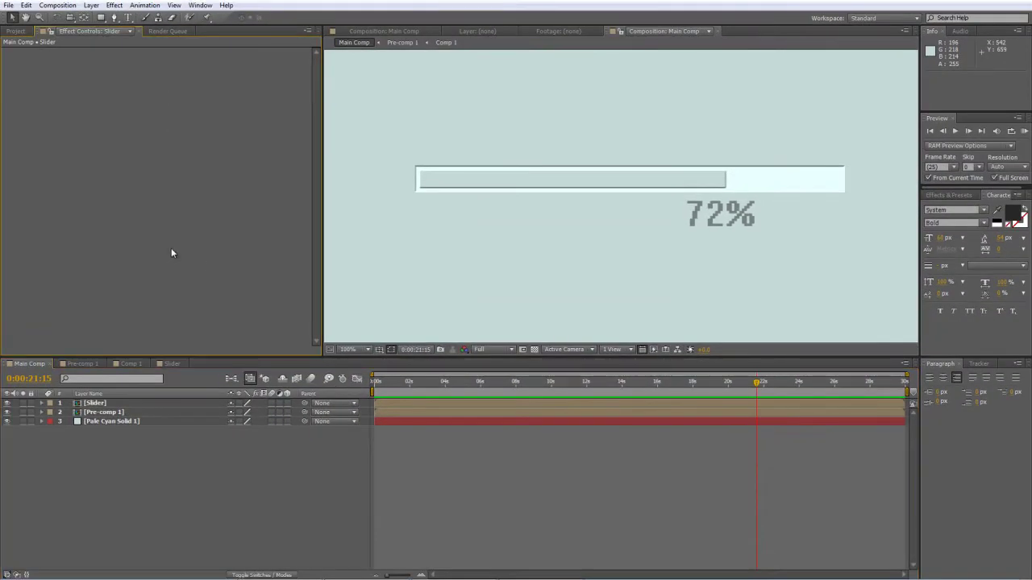
# - Start a new After Effects project without saving the old one
pyautogui.click(8, 6)
pyautogui.moveTo(18, 18)
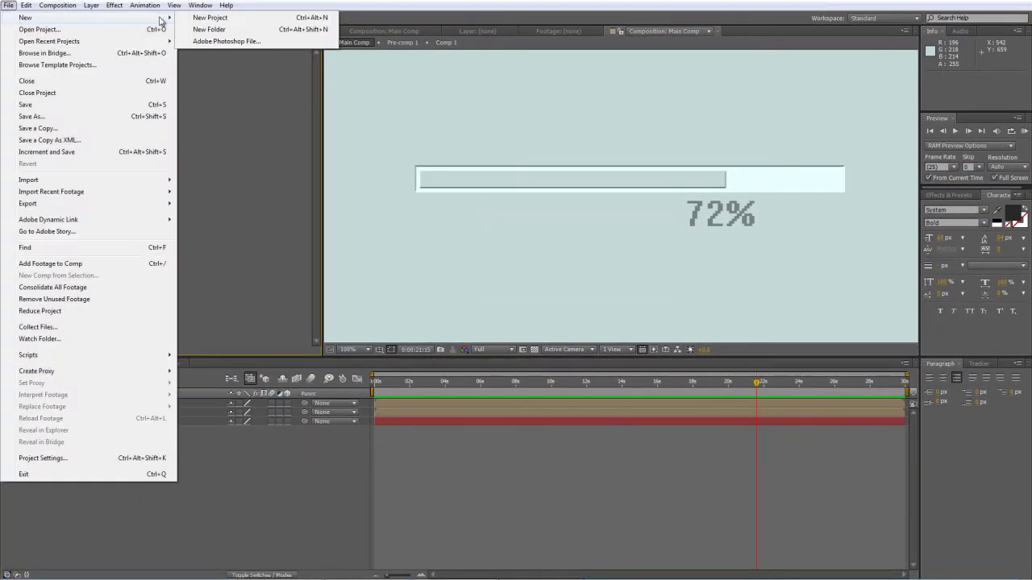
pyautogui.click(201, 17)
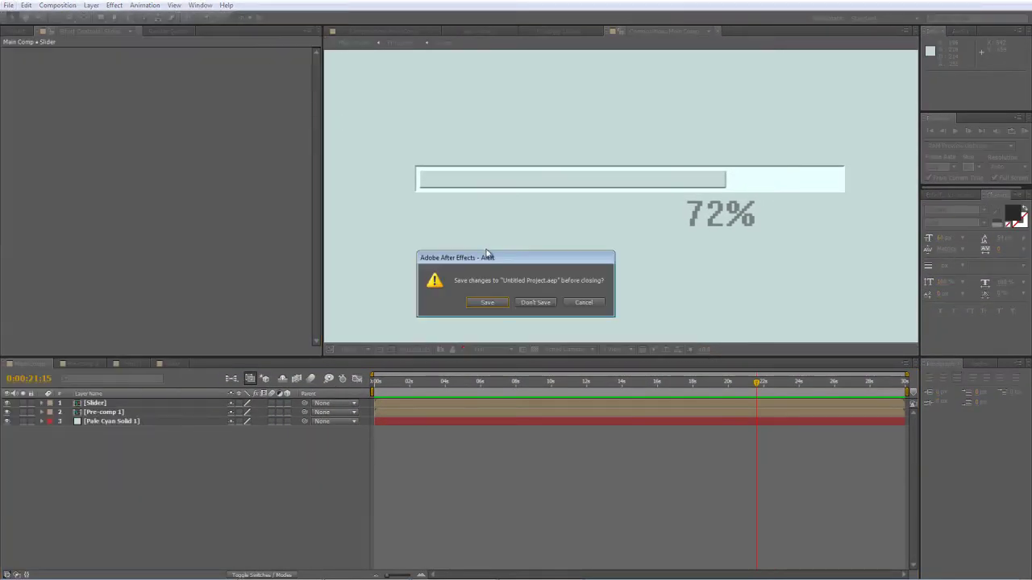
pyautogui.click(531, 303)
# - Create a composition named FINAL using the HDV/HDTV 720 25 preset with a black background
pyautogui.rightClick(128, 215)
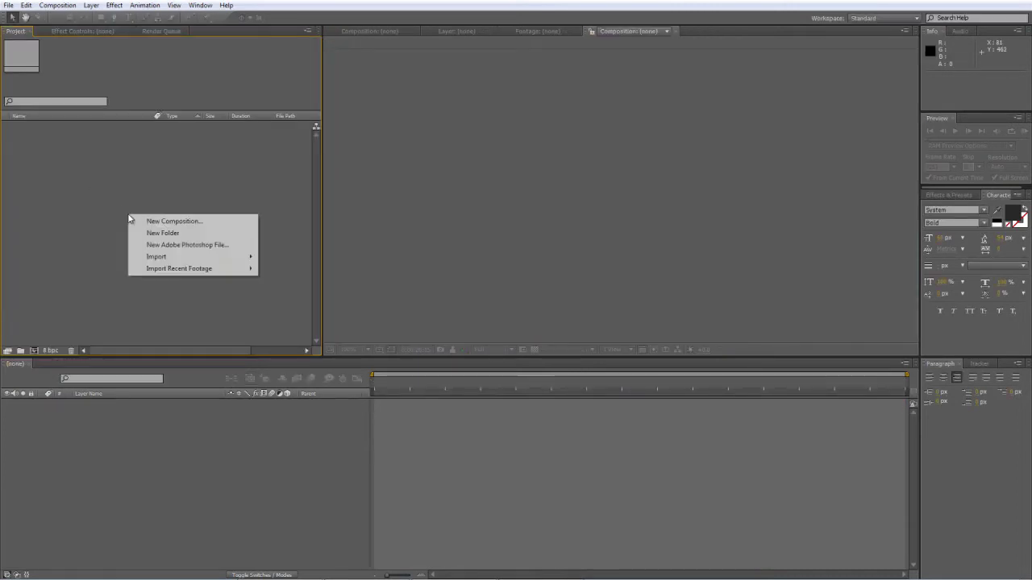
pyautogui.click(149, 221)
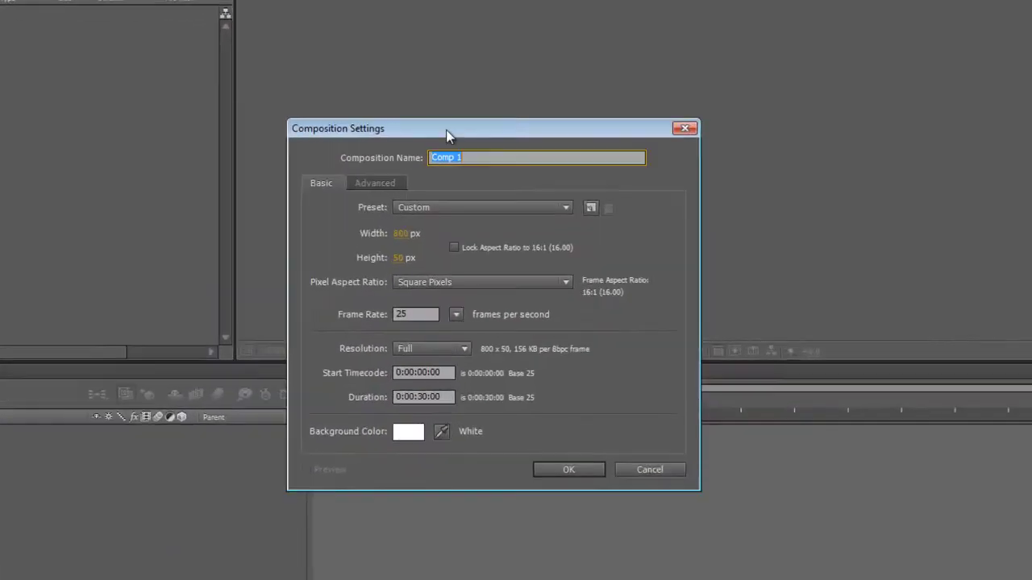
pyautogui.press('BackSpace')
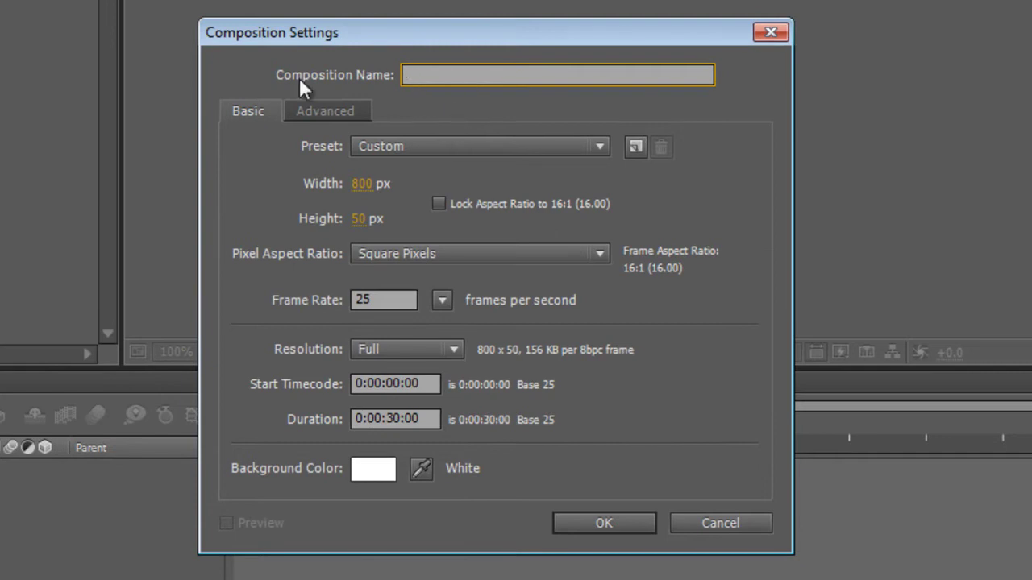
pyautogui.write('FINAL')
pyautogui.click(422, 145)
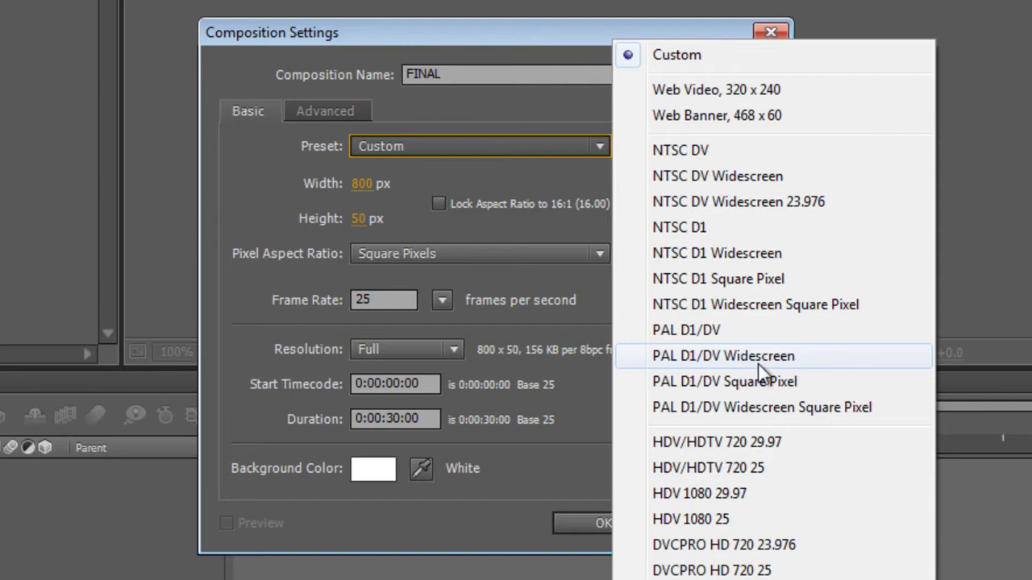
pyautogui.click(770, 472)
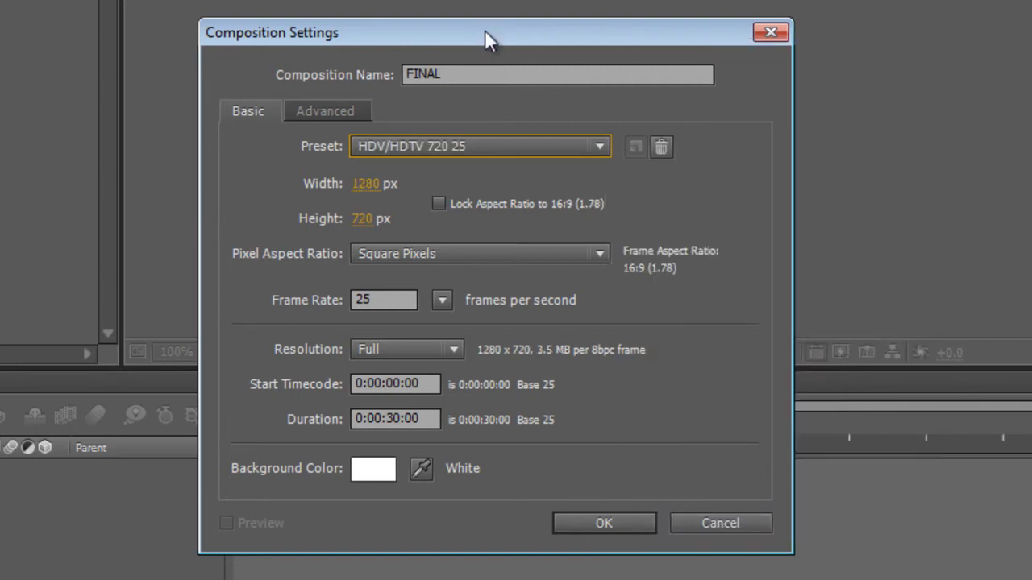
pyautogui.click(376, 468)
pyautogui.moveTo(376, 470); pyautogui.dragTo(454, 507)
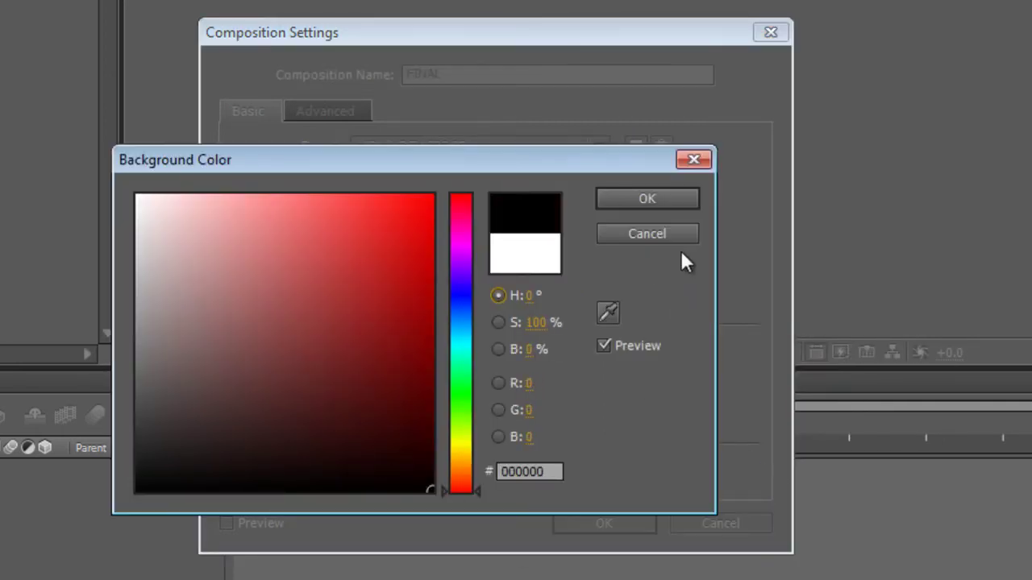
pyautogui.click(649, 199)
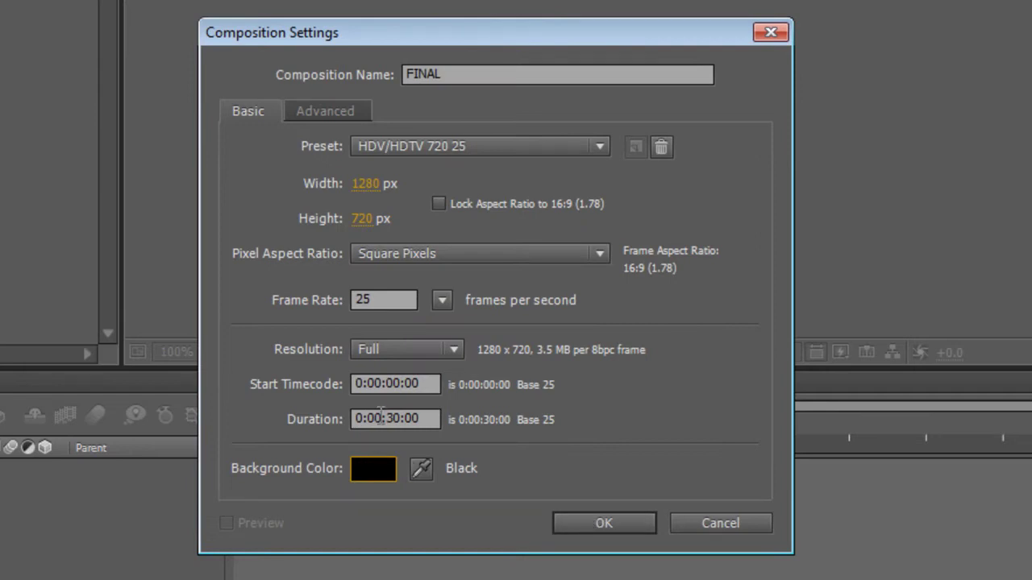
pyautogui.moveTo(402, 424); pyautogui.dragTo(387, 425)
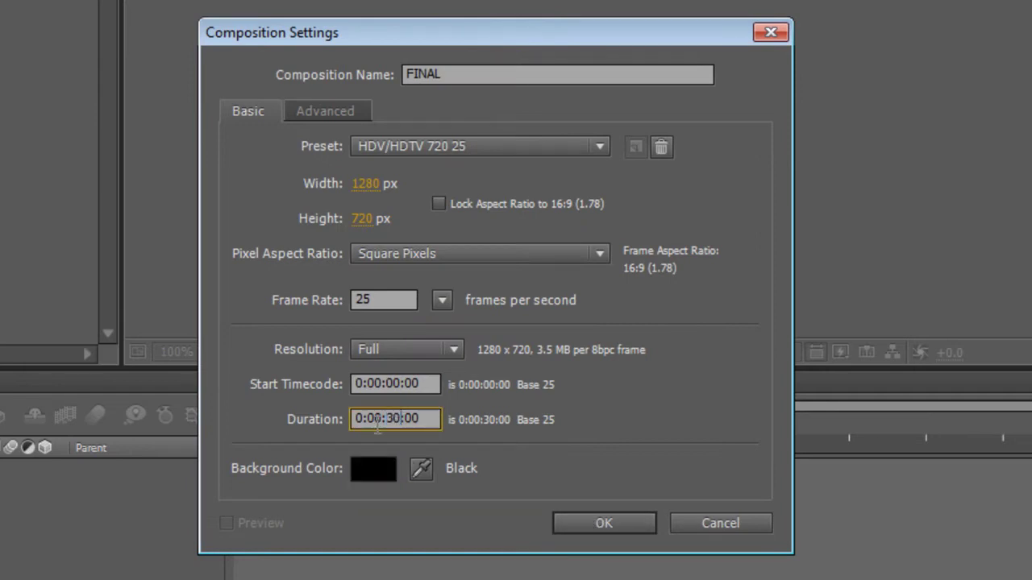
pyautogui.click(601, 526)
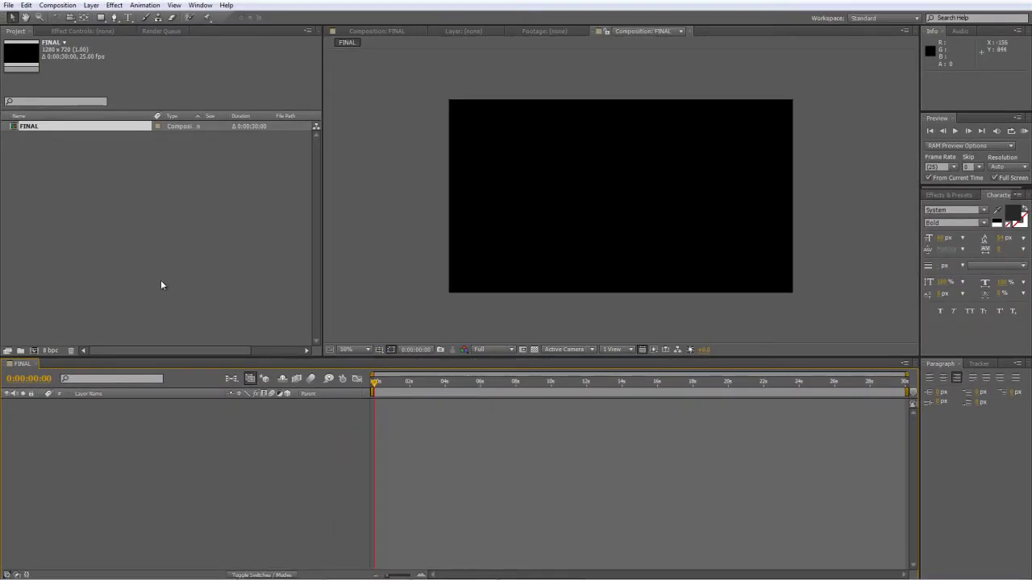
# - Create a second composition named Progress Bar at 800 × 50 px
pyautogui.rightClick(135, 213)
pyautogui.click(153, 221)
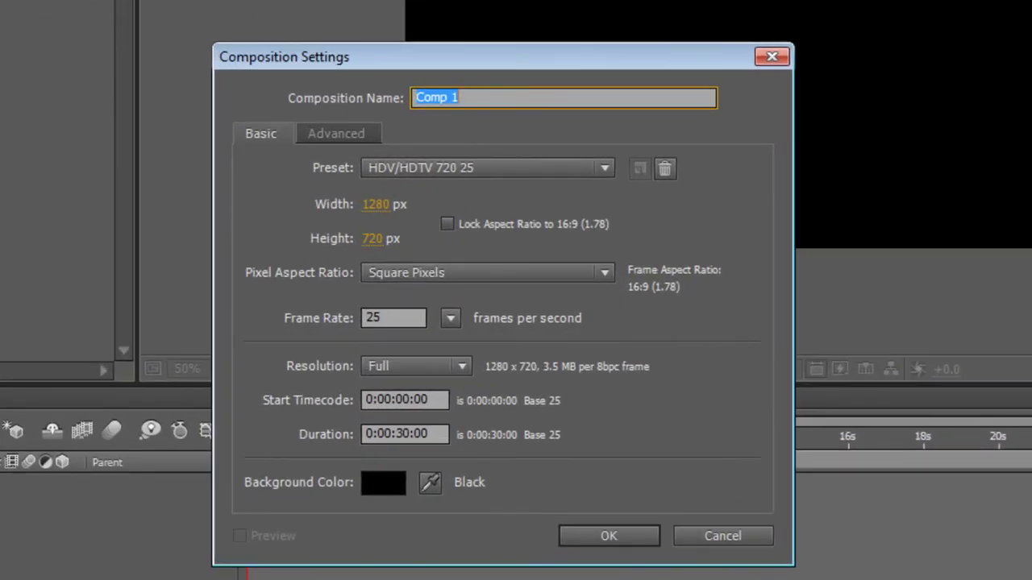
pyautogui.write('Progress Bar')
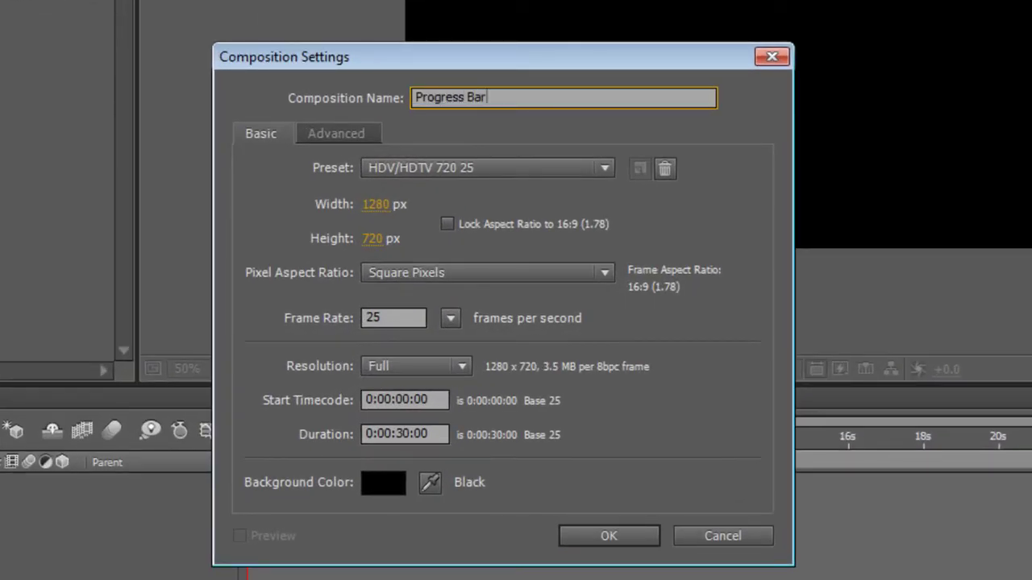
pyautogui.click(377, 204)
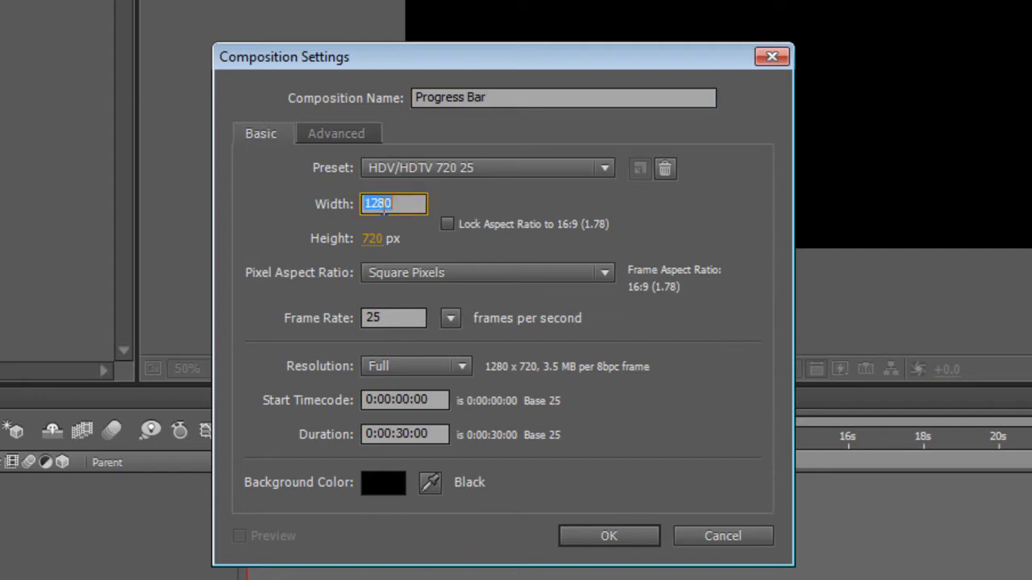
pyautogui.write('800')
pyautogui.press('Tab')
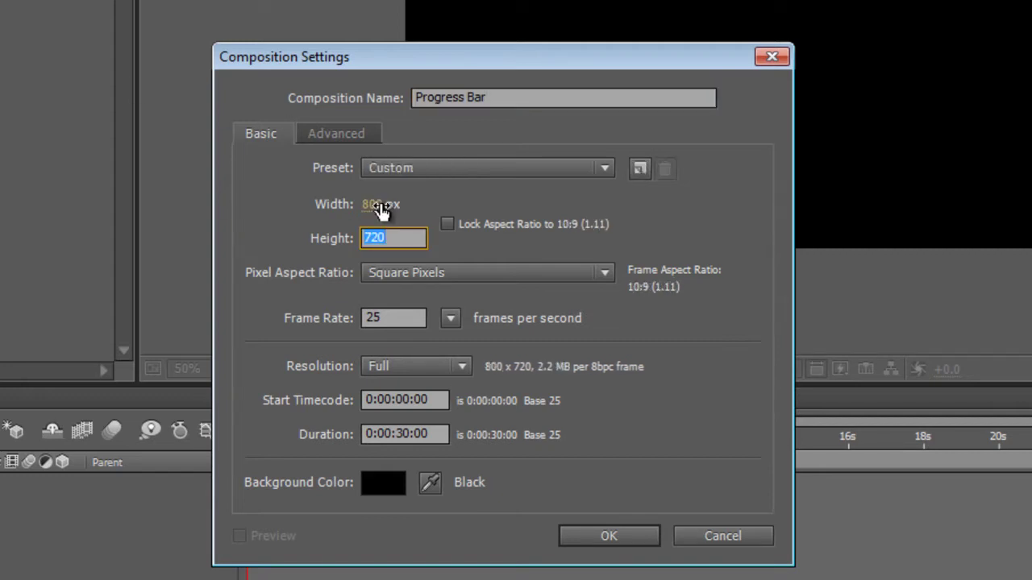
pyautogui.write('50')
pyautogui.press('Return')
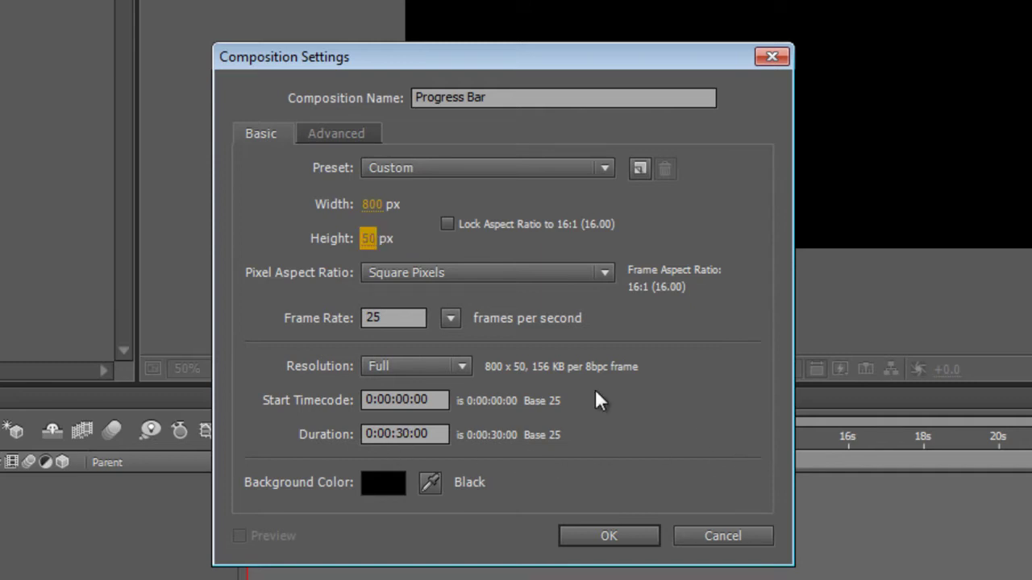
pyautogui.click(618, 535)
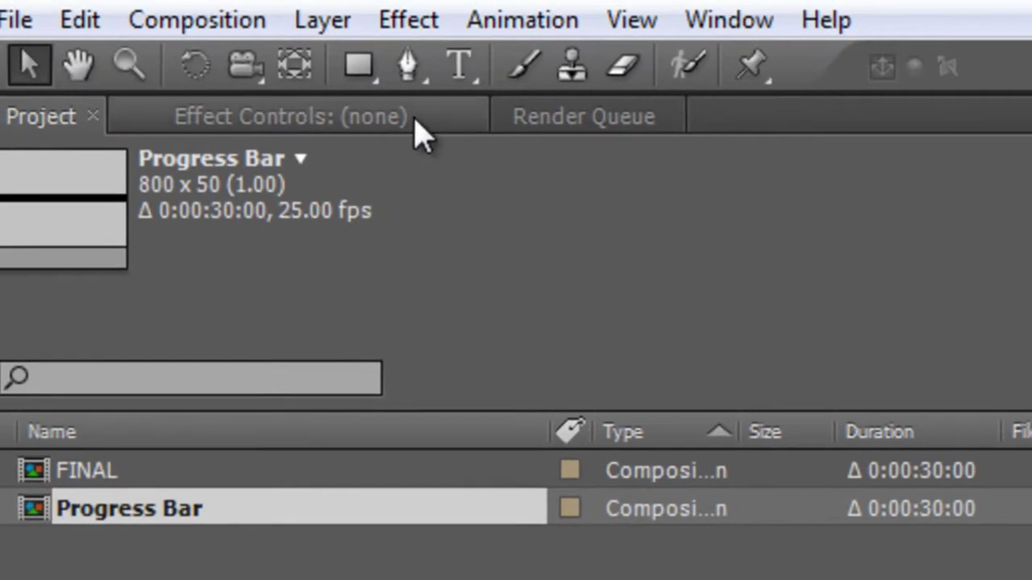
# - Draw an unfilled rectangle outline with a solid white 20 px stroke
pyautogui.click(360, 64)
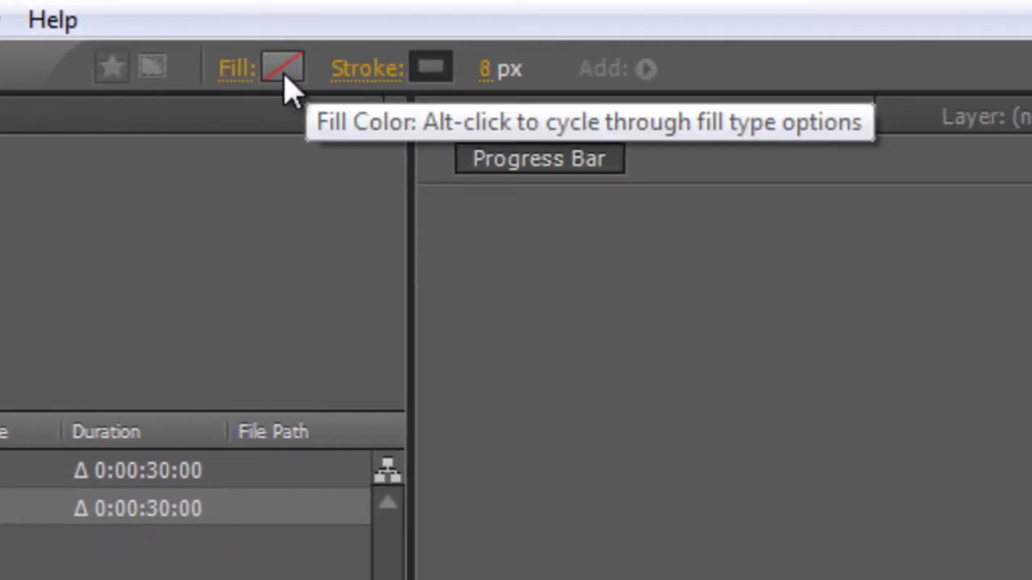
pyautogui.click(372, 71)
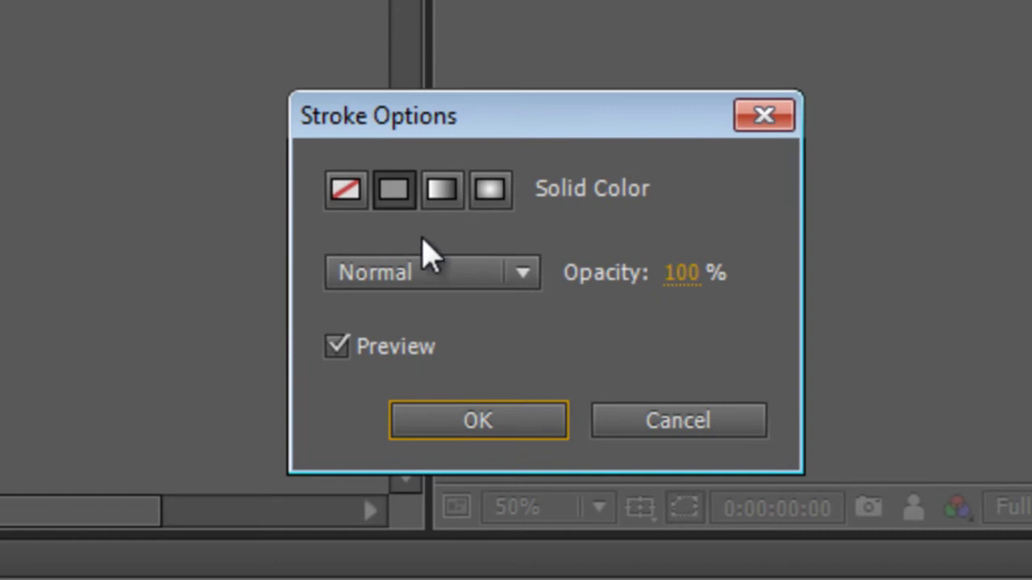
pyautogui.click(477, 420)
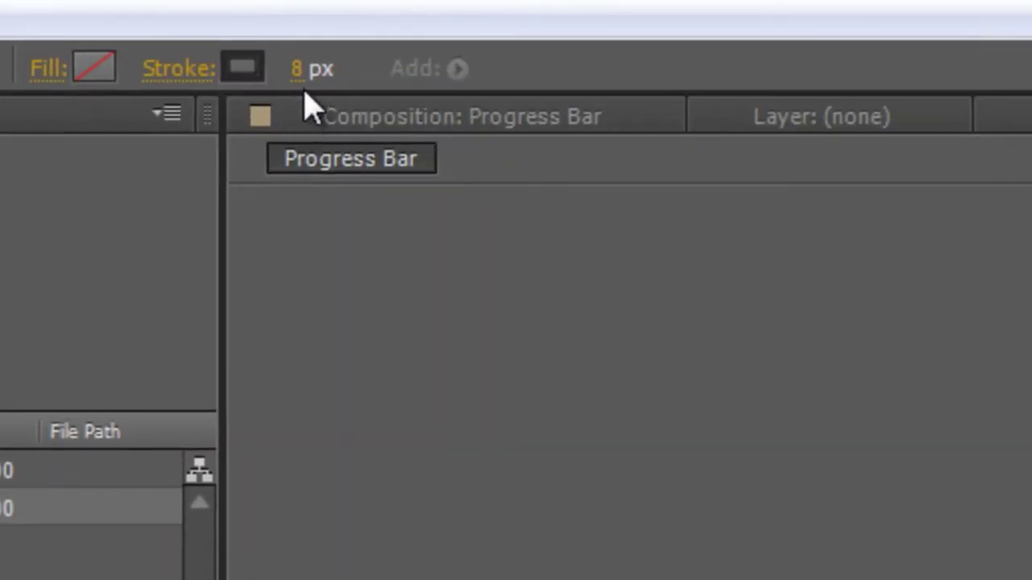
pyautogui.click(297, 70)
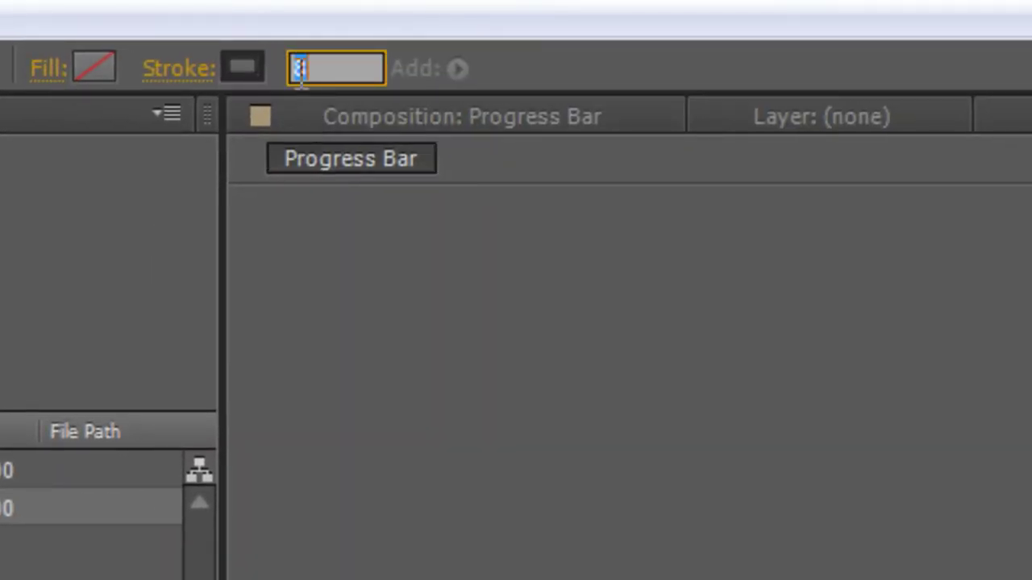
pyautogui.write('20')
pyautogui.press('Return')
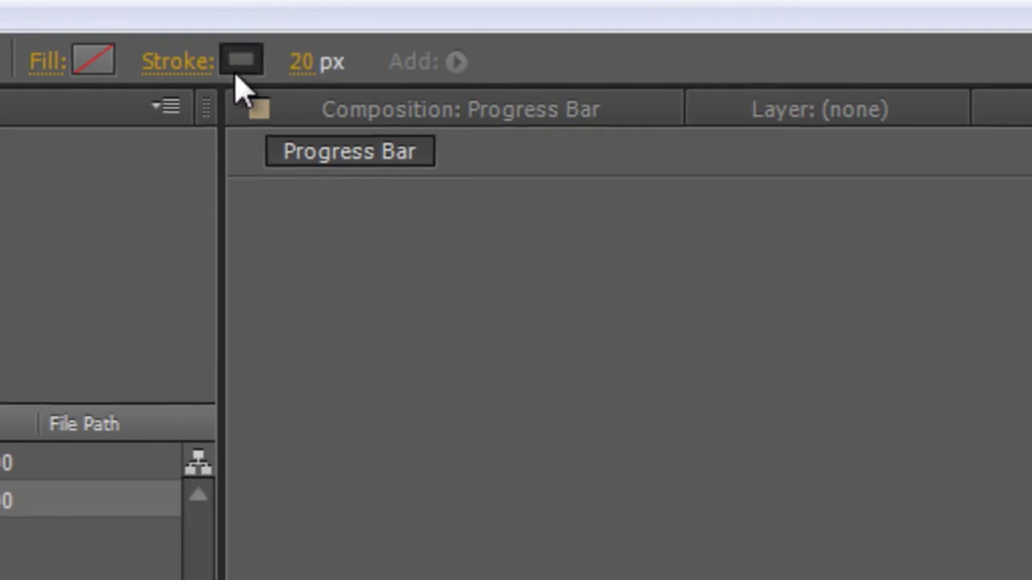
pyautogui.click(240, 61)
pyautogui.moveTo(196, 332)
pyautogui.mouseDown()
pyautogui.moveTo(34, 219)
pyautogui.moveTo(121, 73)
pyautogui.mouseUp()
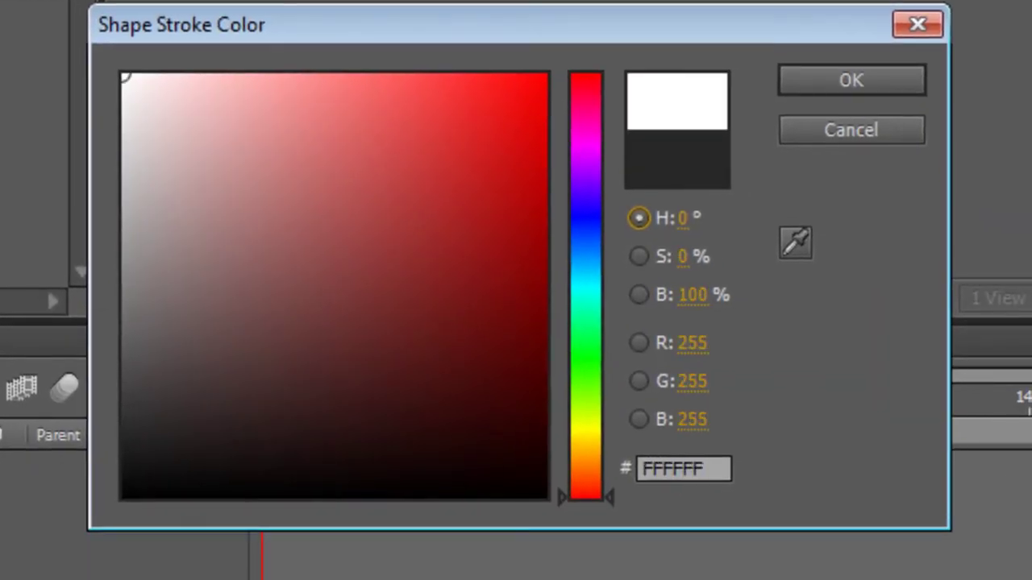
pyautogui.click(827, 80)
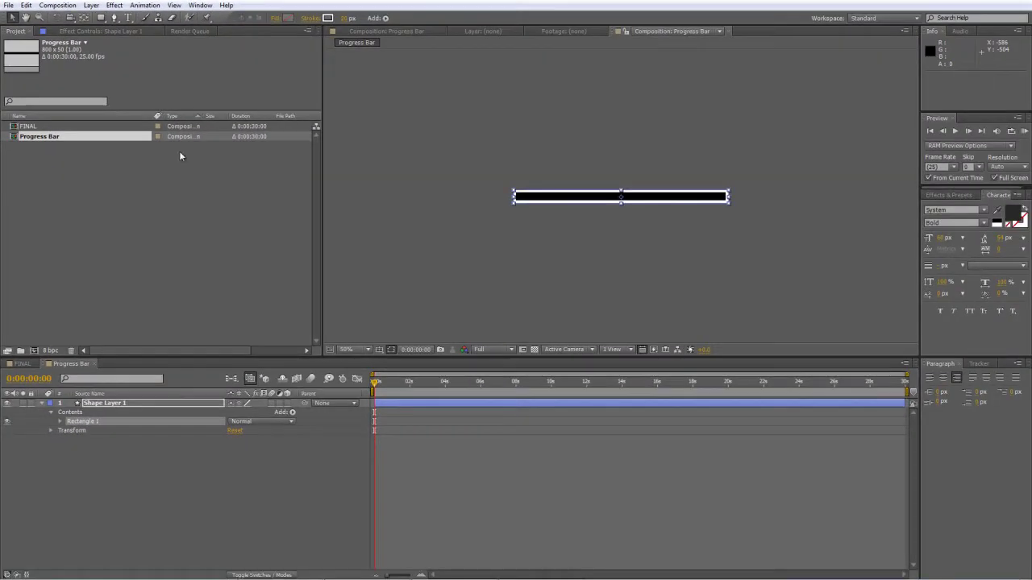
pyautogui.click(240, 480)
pyautogui.scroll(2, 610, 208)
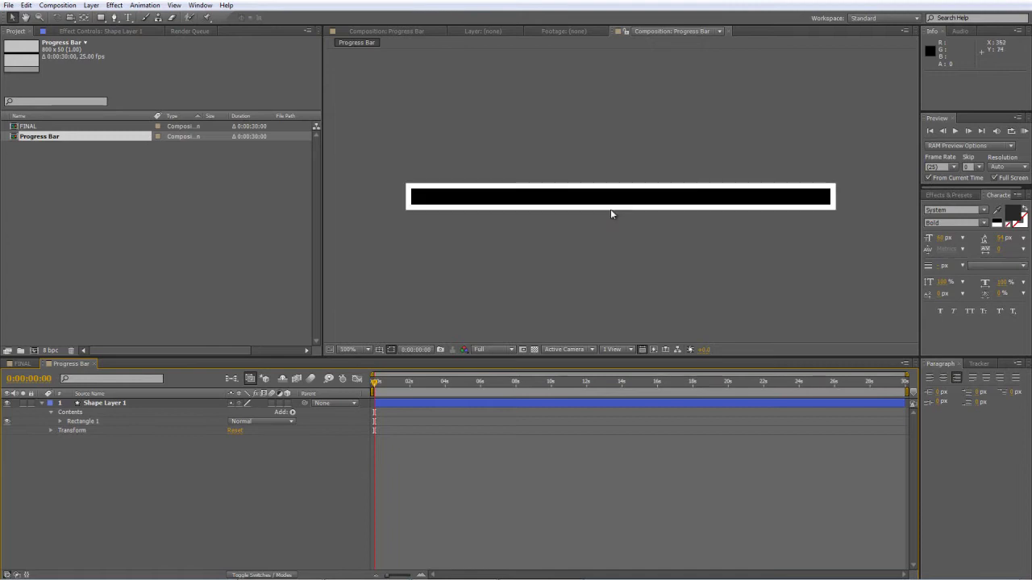
# - Rename the rectangle layer Outline, then duplicate it as a layer named Progress Bar
pyautogui.click(115, 407)
pyautogui.press('Return')
pyautogui.write('Outlin')
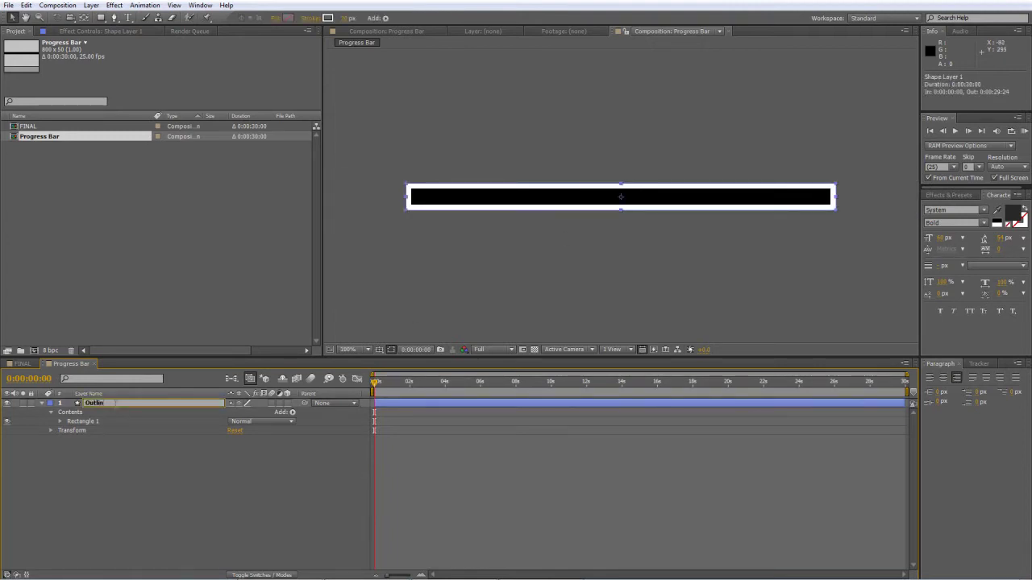
pyautogui.write('e')
pyautogui.press('Return')
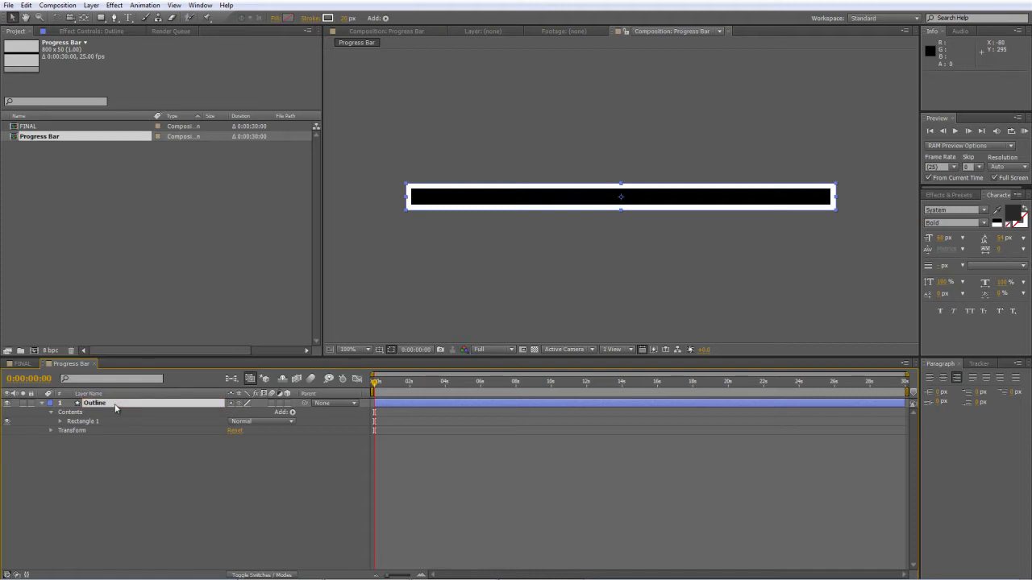
pyautogui.hotkey('ctrl', 'd')
pyautogui.press('Return')
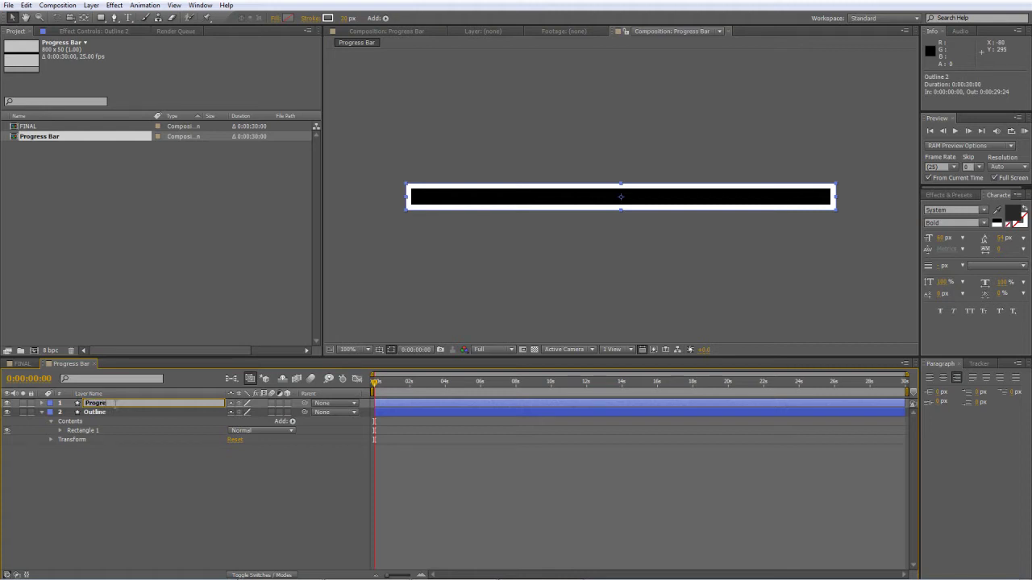
pyautogui.write('Progress Bar')
pyautogui.click(153, 453)
pyautogui.click(152, 405)
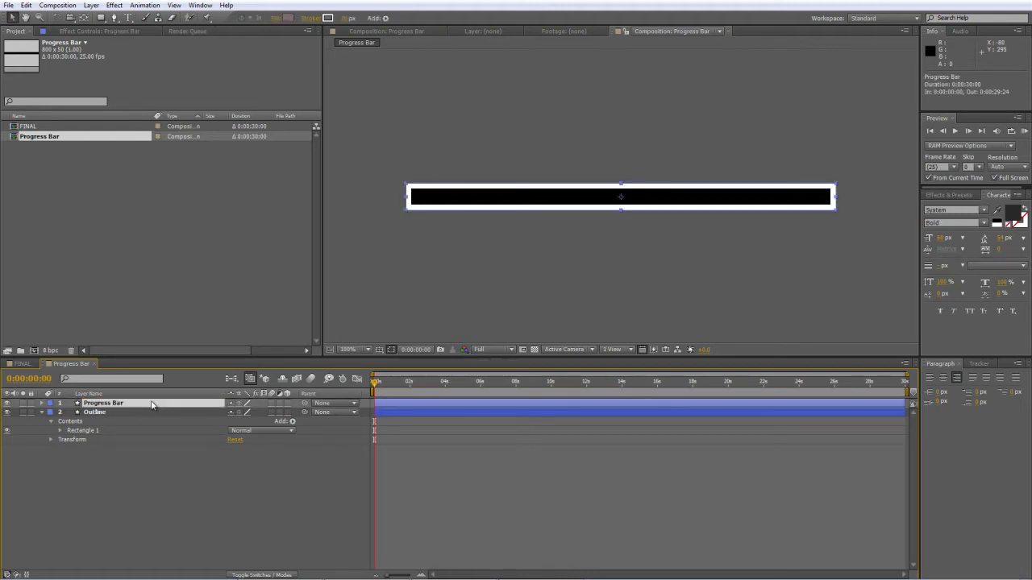
# - Give the Progress Bar layer a pure white fill and no stroke
pyautogui.click(289, 22)
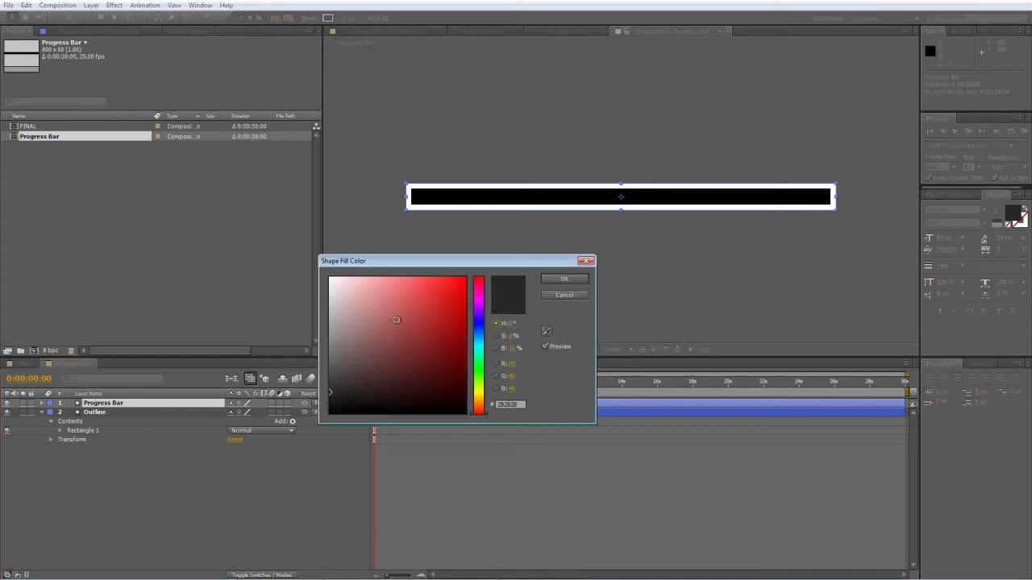
pyautogui.moveTo(396, 320); pyautogui.dragTo(271, 243)
pyautogui.click(566, 281)
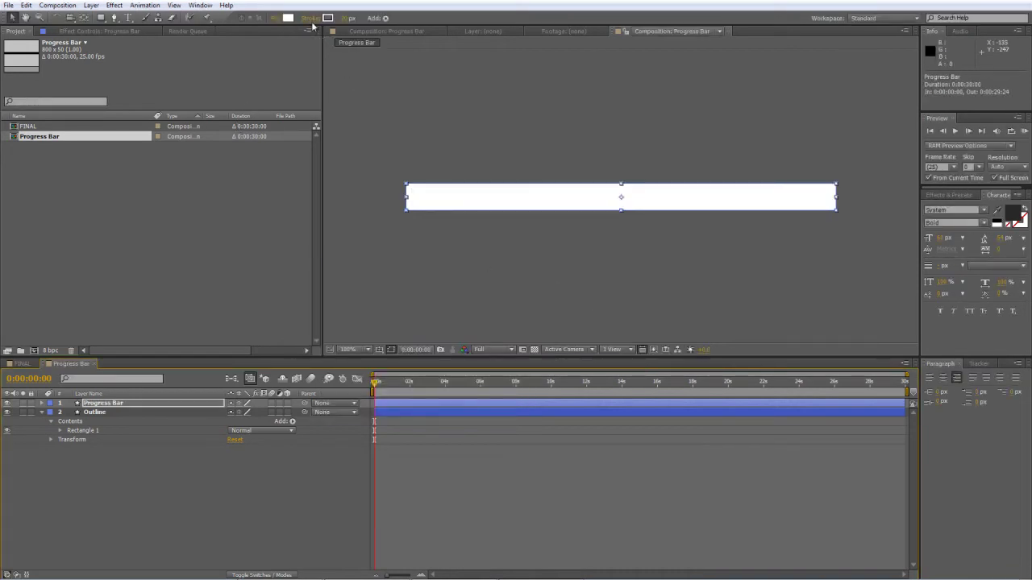
pyautogui.click(310, 19)
pyautogui.click(300, 264)
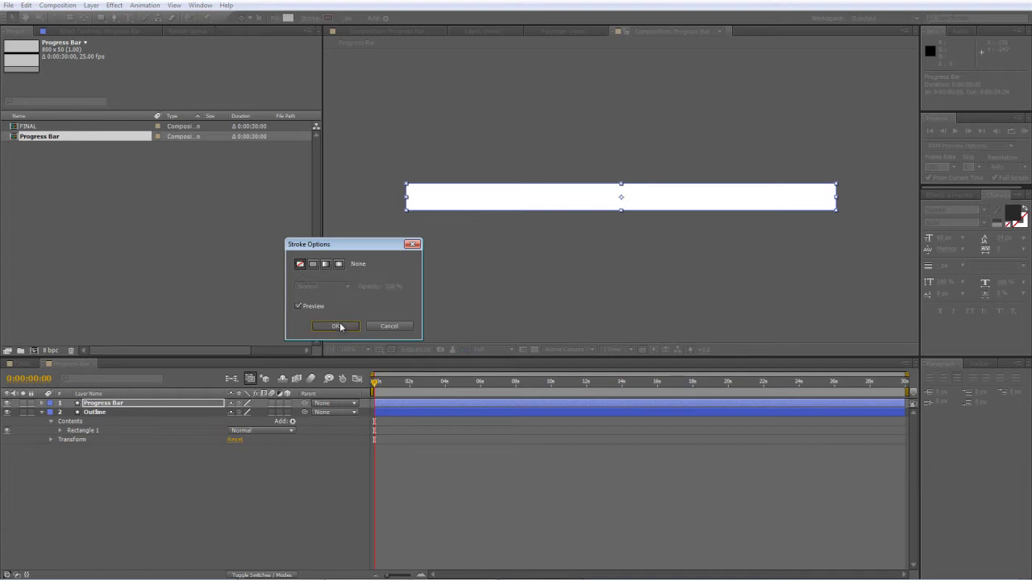
pyautogui.click(335, 325)
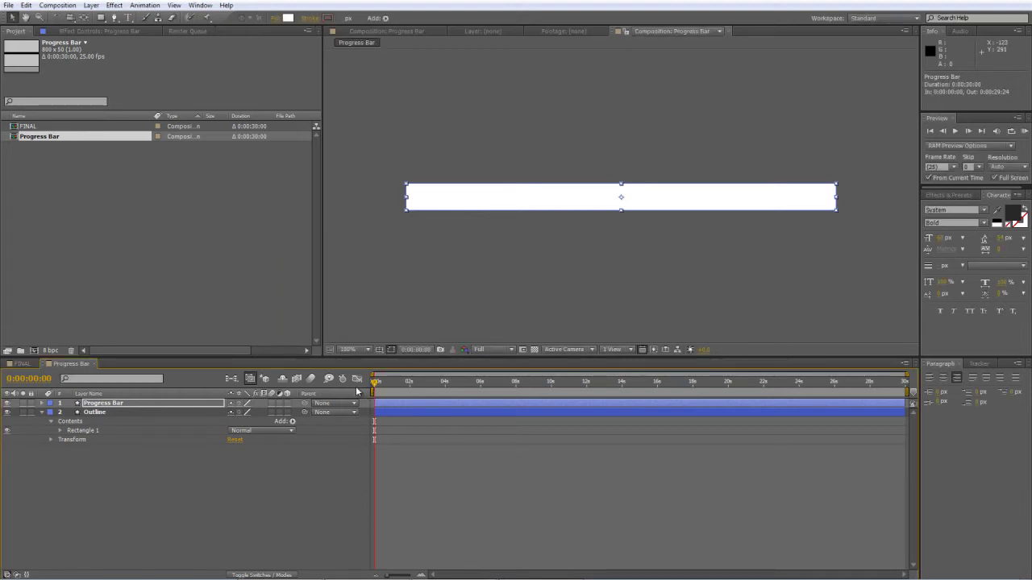
# - Keyframe the Progress Bar's X position from -400 at 0s to 400 at the last frame
pyautogui.press('p')
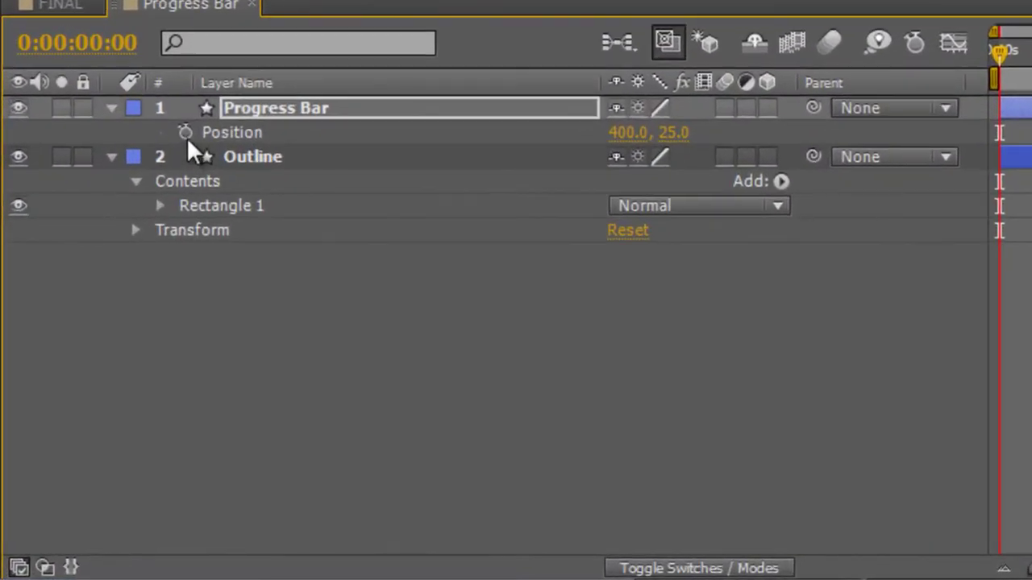
pyautogui.click(70, 412)
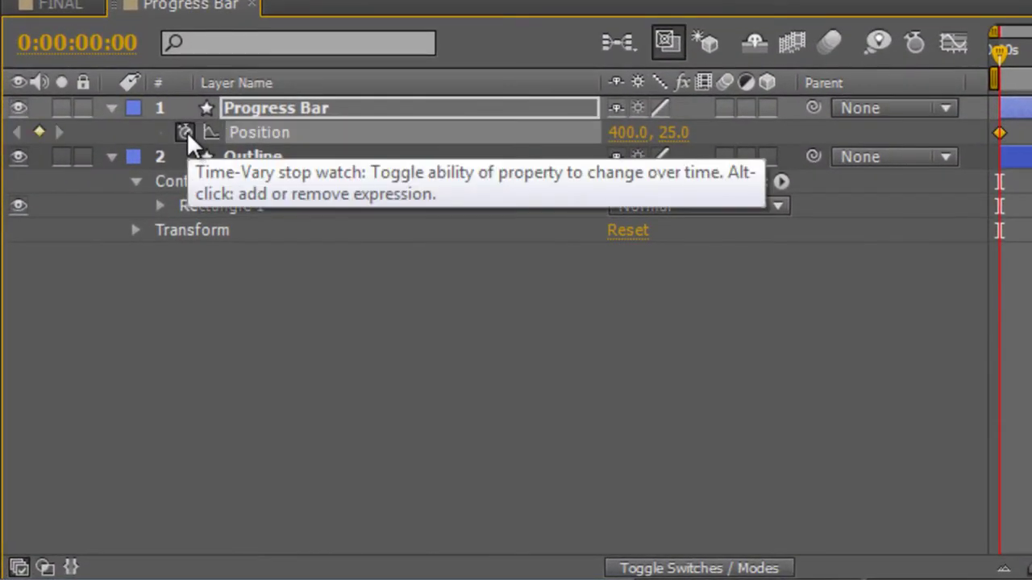
pyautogui.click(632, 133)
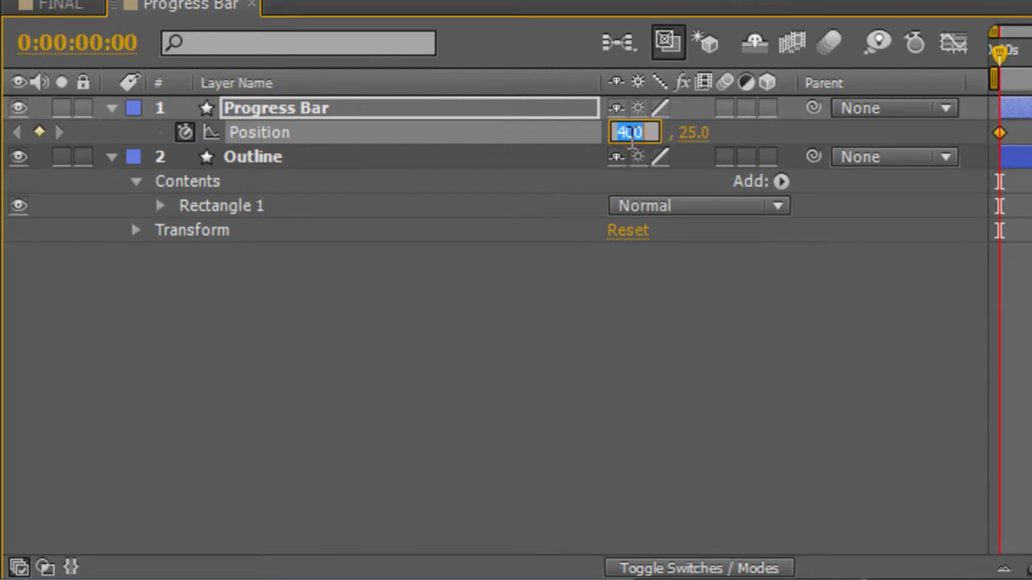
pyautogui.write('-400')
pyautogui.press('Return')
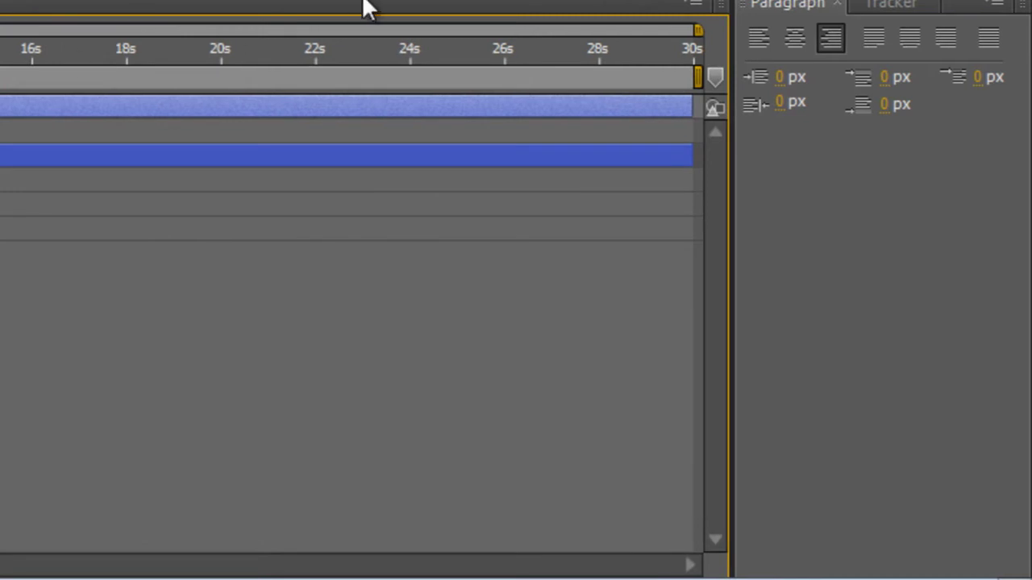
pyautogui.moveTo(656, 57); pyautogui.dragTo(751, 69)
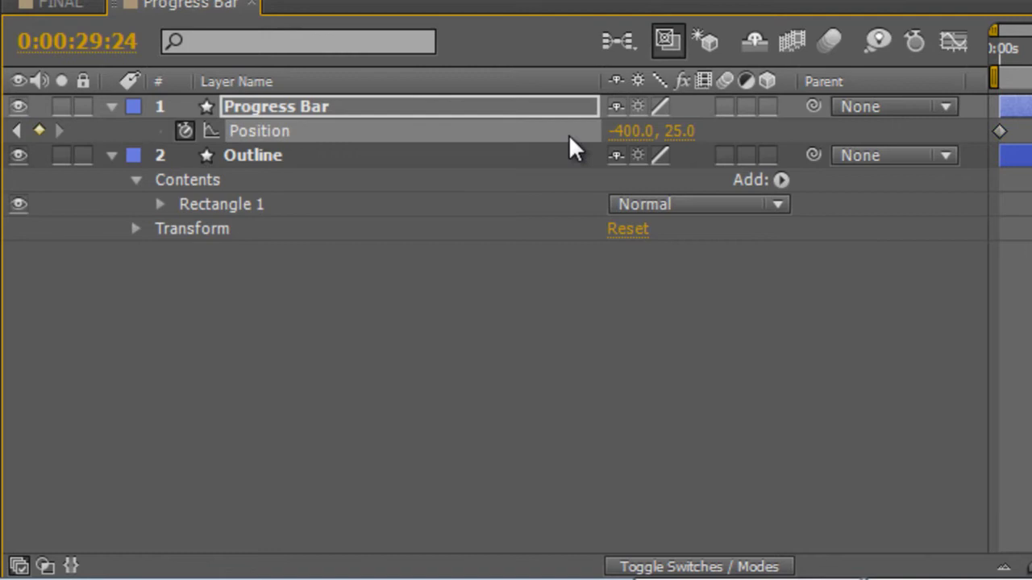
pyautogui.click(619, 133)
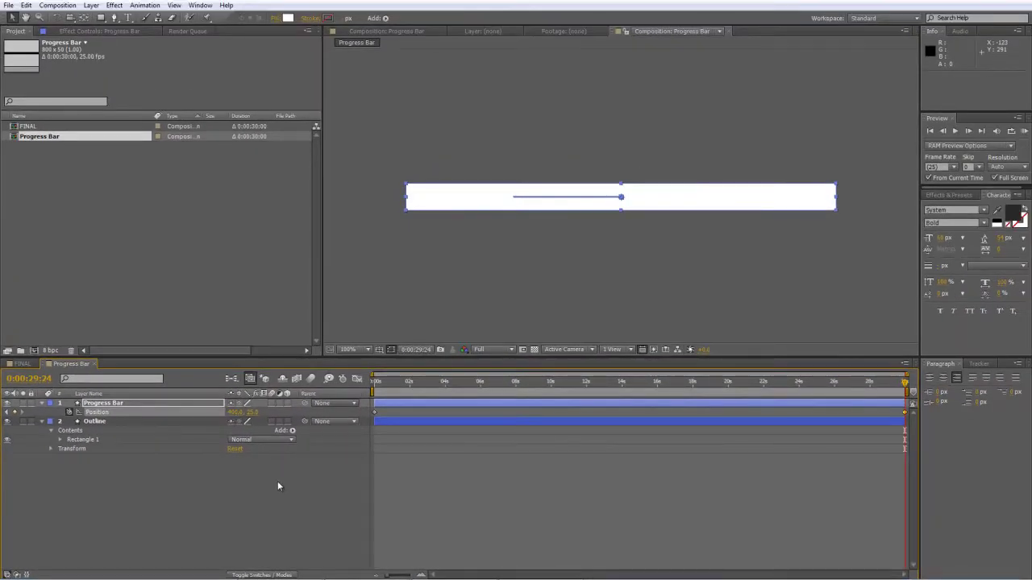
pyautogui.click(278, 486)
pyautogui.moveTo(377, 384); pyautogui.dragTo(437, 385)
# - Preview the bar animation, then drop the Progress Bar composition into FINAL as its layer
pyautogui.click(382, 392)
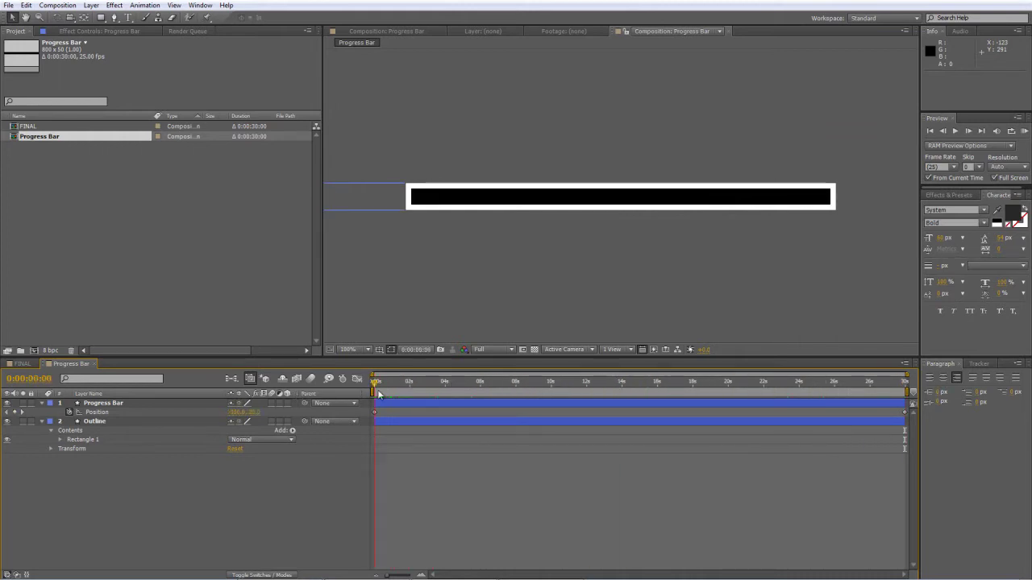
pyautogui.press('space')
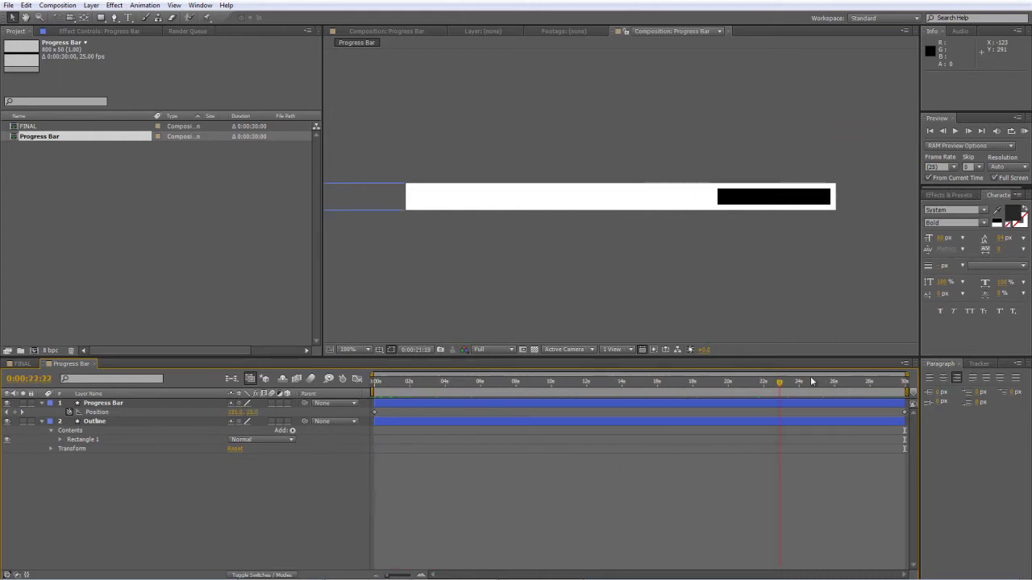
pyautogui.click(23, 363)
pyautogui.moveTo(14, 139); pyautogui.dragTo(58, 454)
pyautogui.press('.')
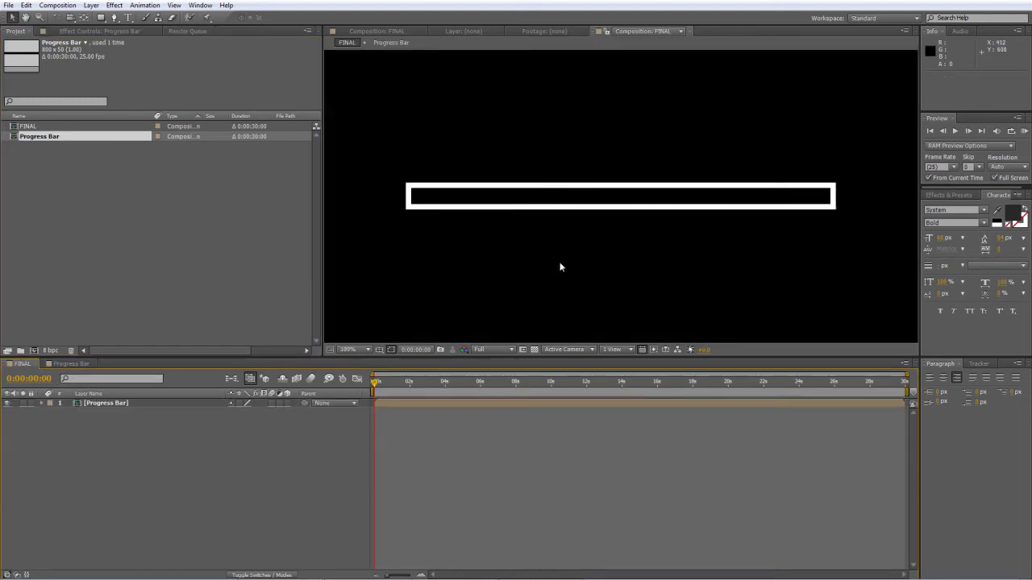
pyautogui.moveTo(374, 387); pyautogui.dragTo(395, 387)
pyautogui.press('Home')
pyautogui.click(186, 237)
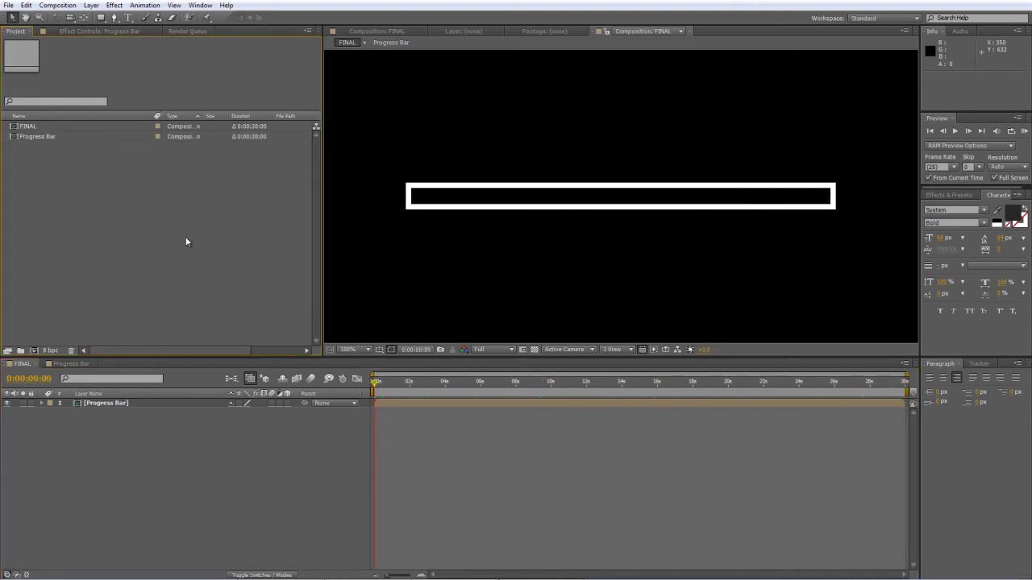
pyautogui.click(184, 467)
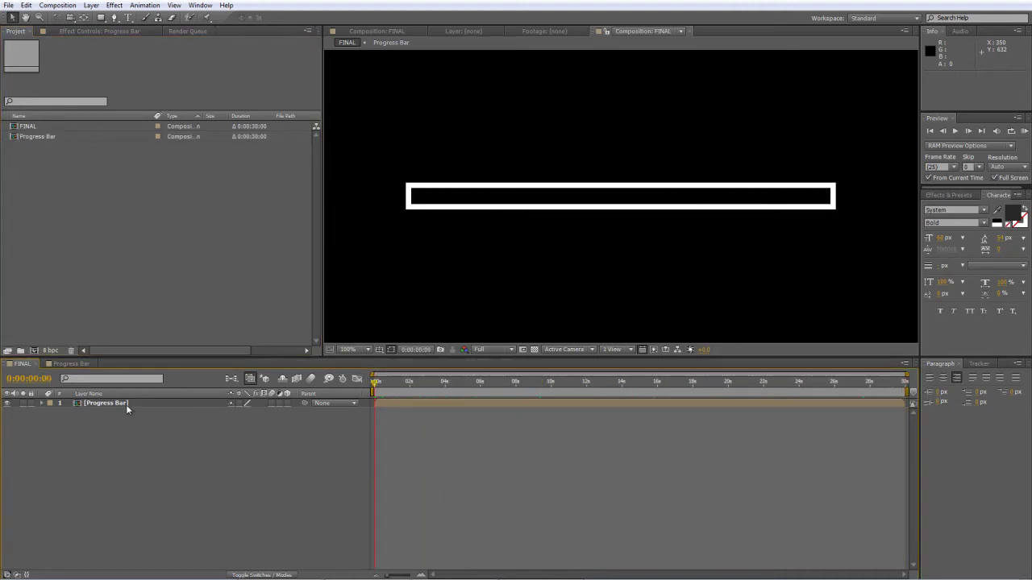
# - Add a Null Object layer to the Progress Bar composition
pyautogui.click(73, 364)
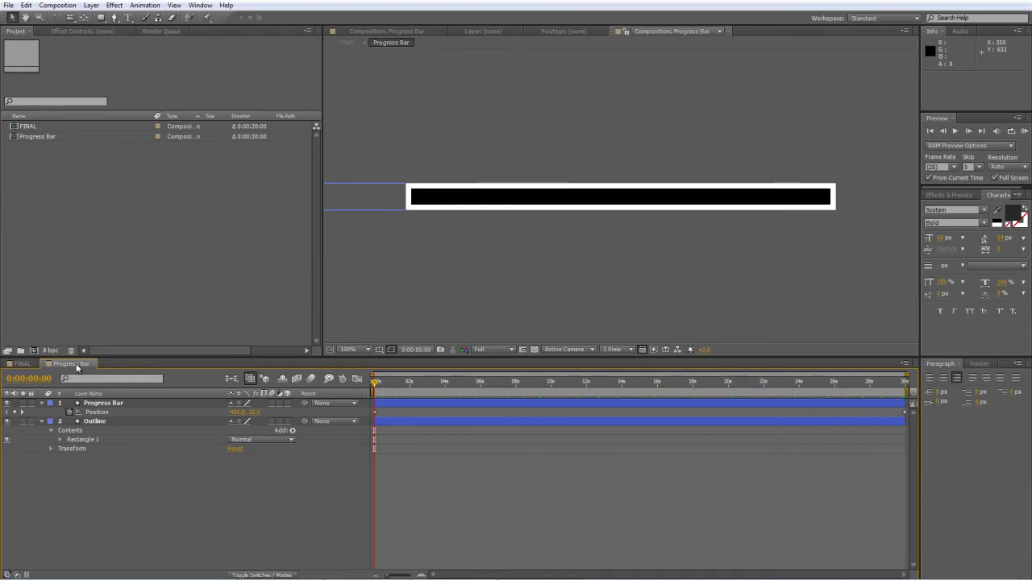
pyautogui.rightClick(148, 496)
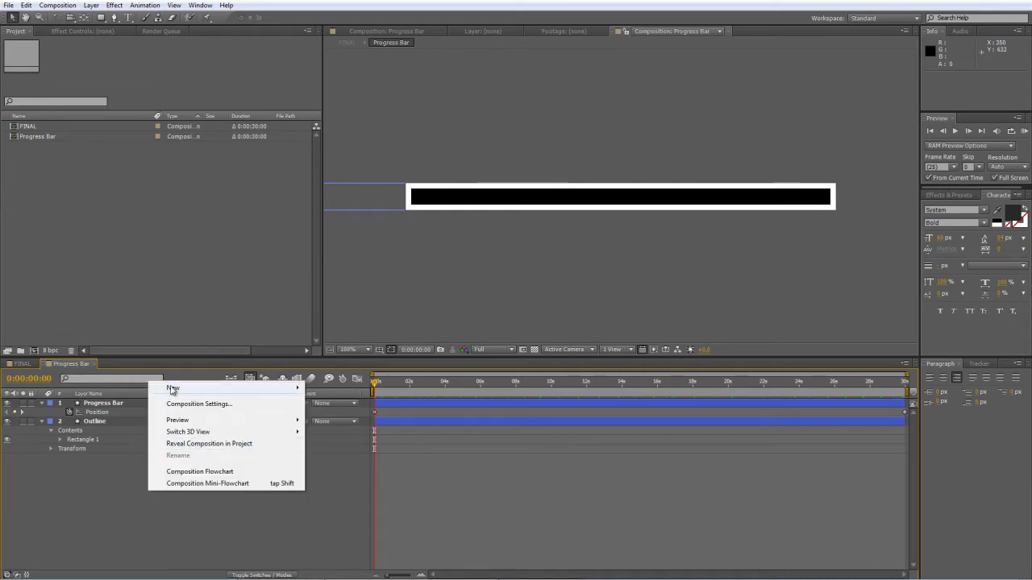
pyautogui.moveTo(174, 388)
pyautogui.click(337, 451)
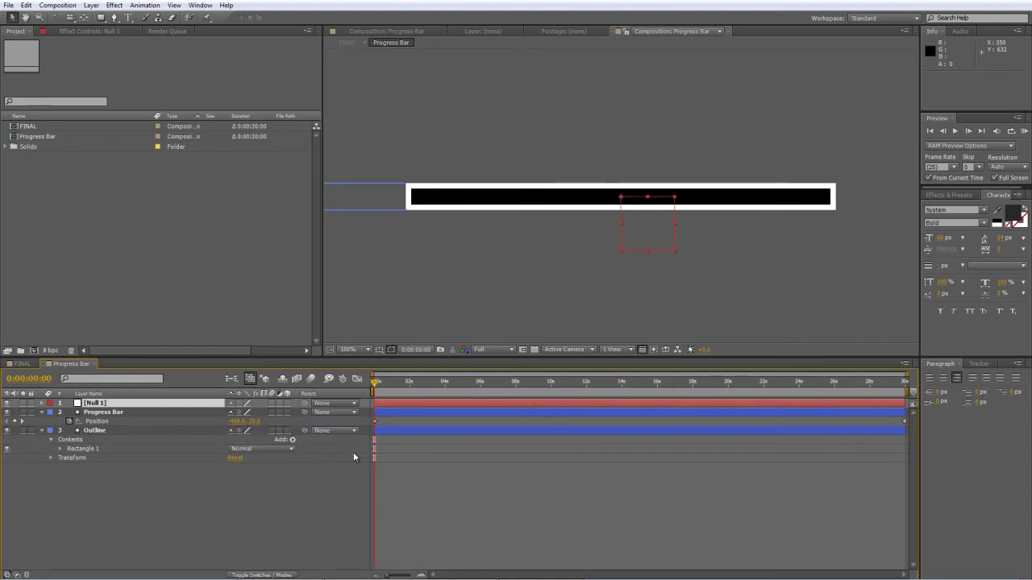
# - Search Effects & Presets for slider and apply Slider Control to Null 1
pyautogui.click(948, 195)
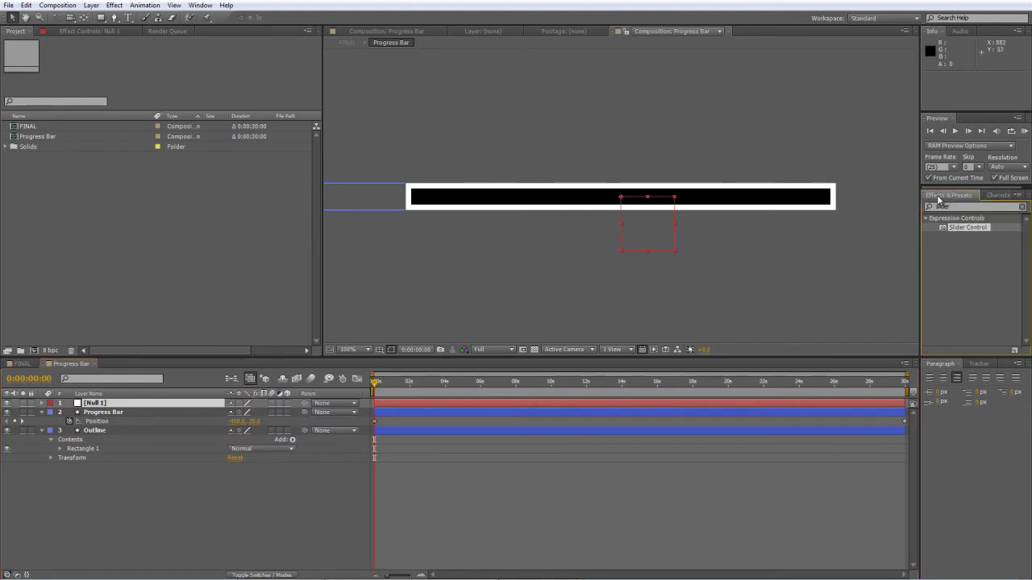
pyautogui.click(929, 207)
pyautogui.write('slider')
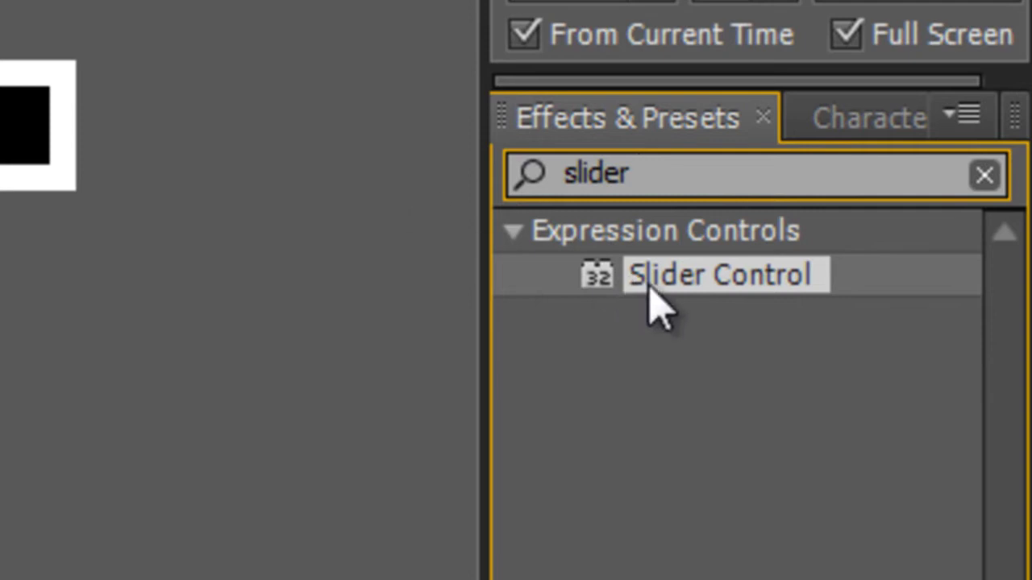
pyautogui.moveTo(649, 292); pyautogui.dragTo(399, 88)
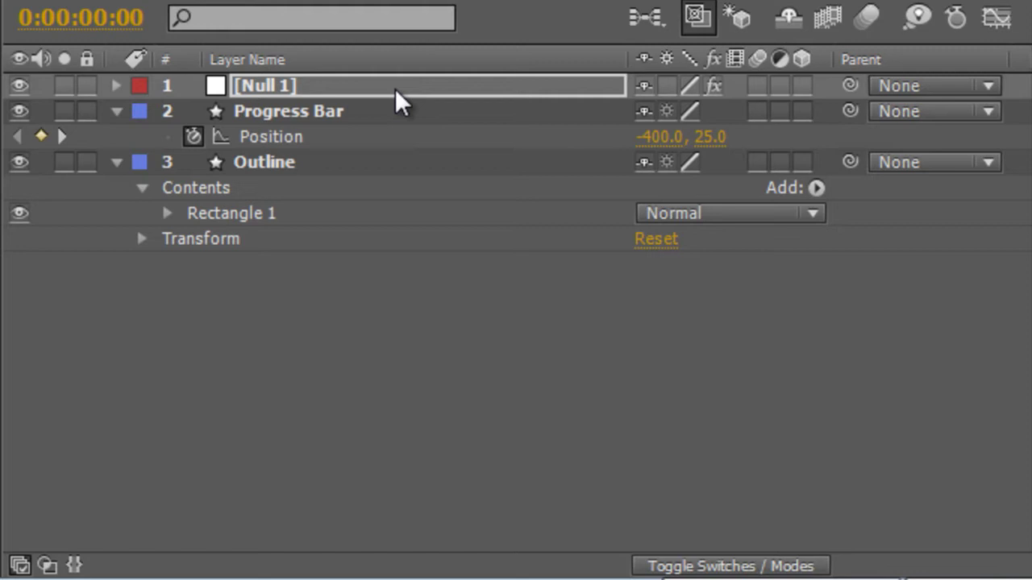
# - Keyframe Null 1's Slider from 0 at the first frame to 100 at 29:24, then preview
pyautogui.click(116, 86)
pyautogui.click(141, 111)
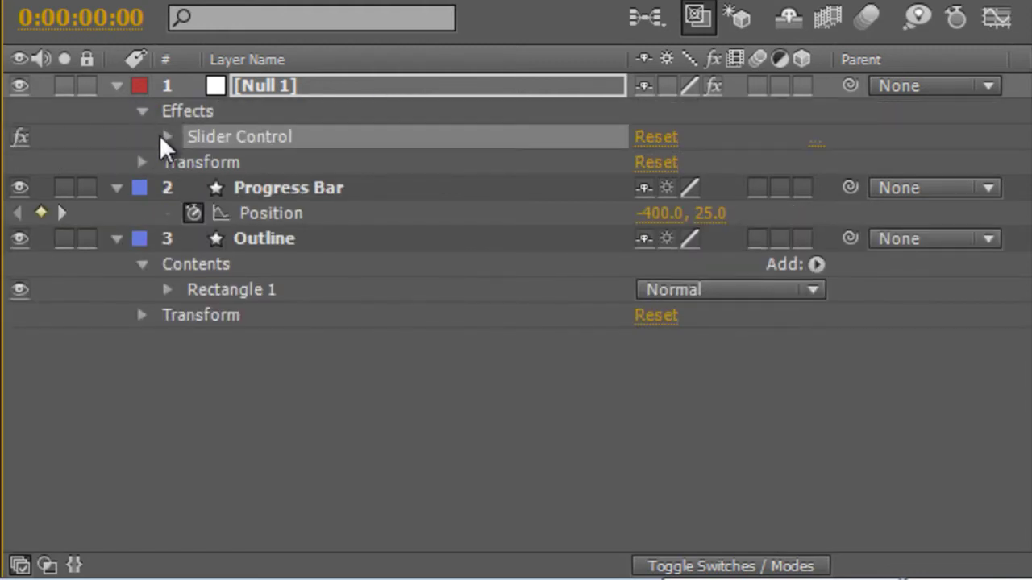
pyautogui.click(166, 137)
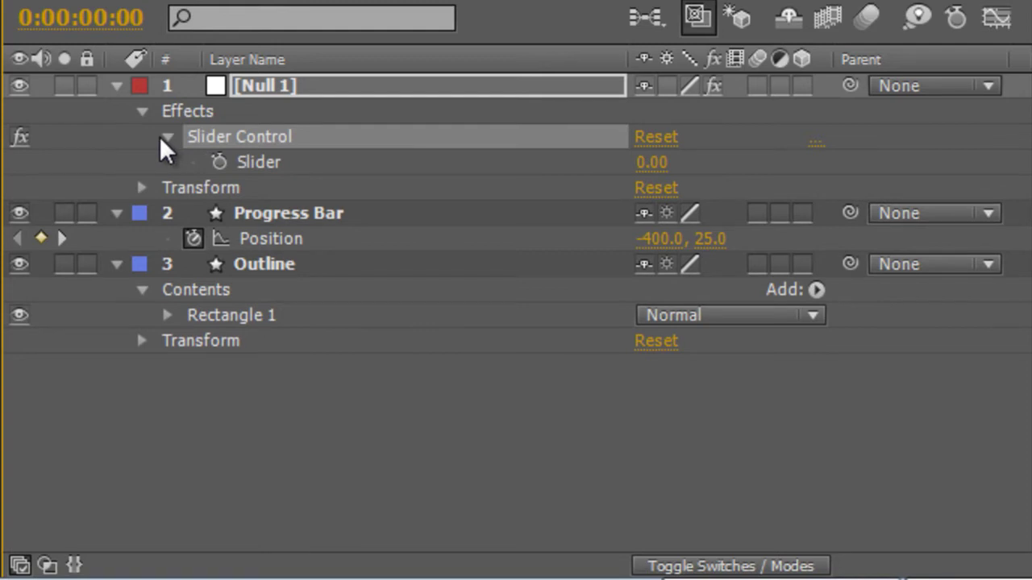
pyautogui.click(219, 162)
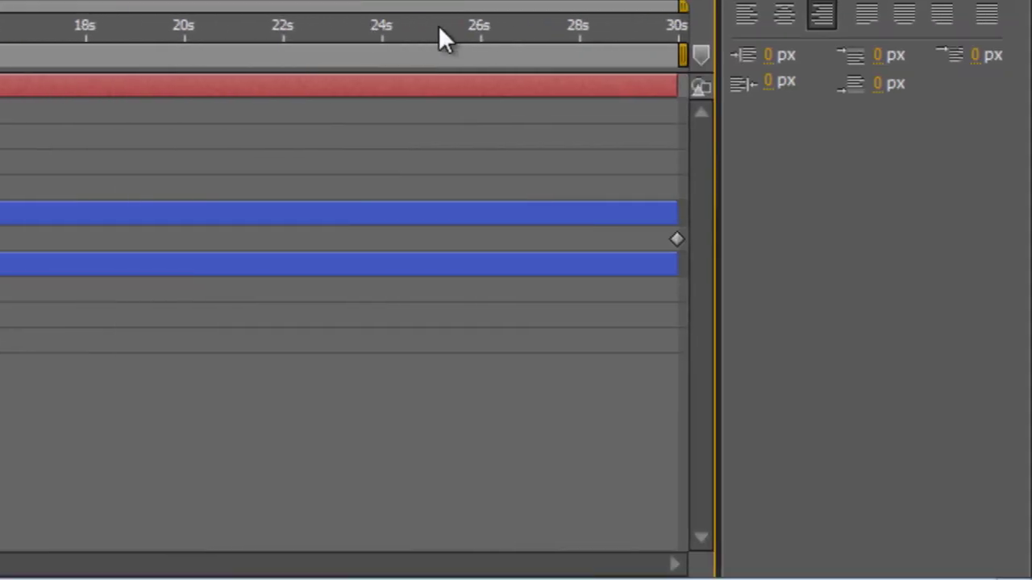
pyautogui.moveTo(439, 29); pyautogui.dragTo(712, 34)
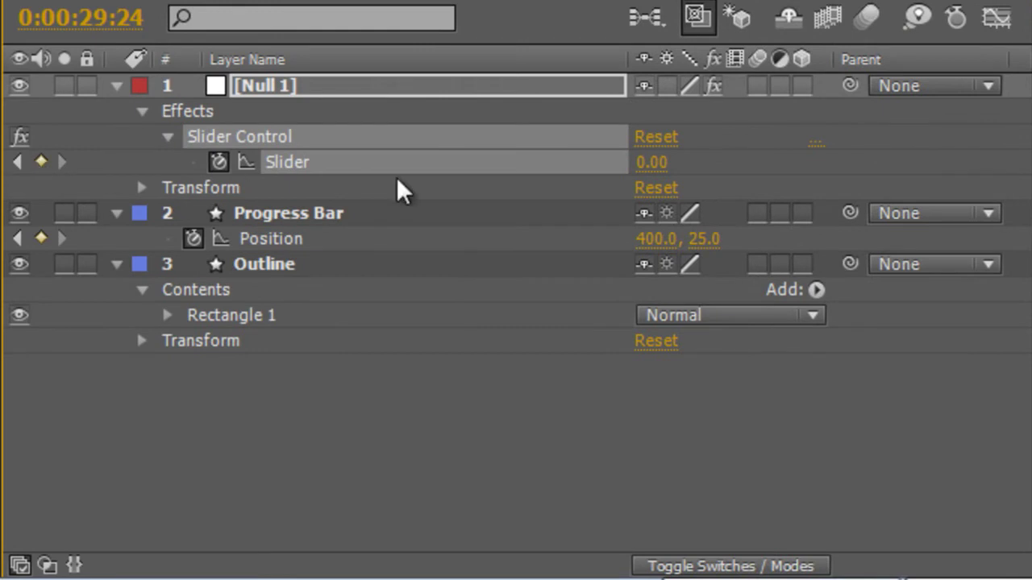
pyautogui.click(650, 162)
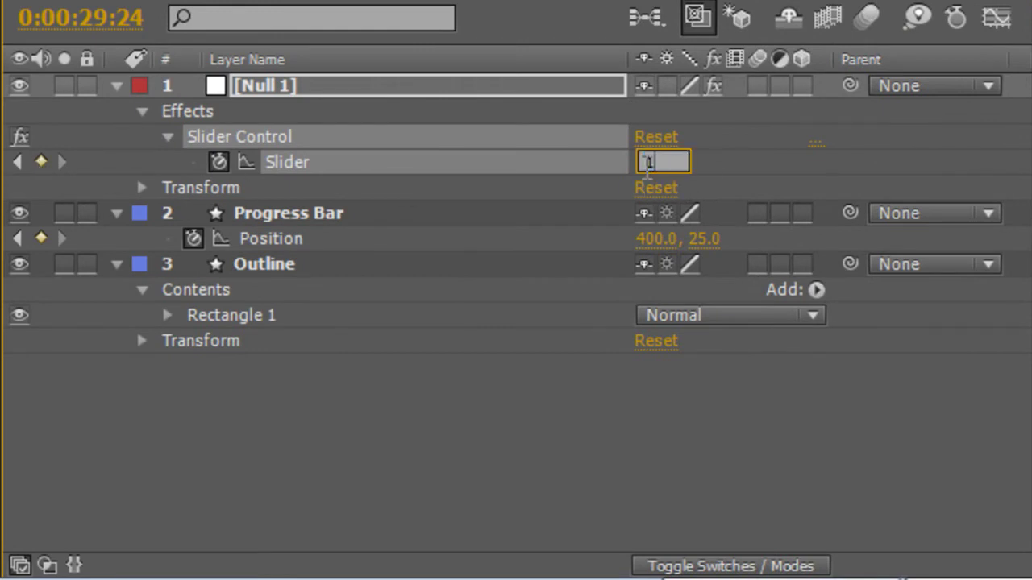
pyautogui.click(828, 163)
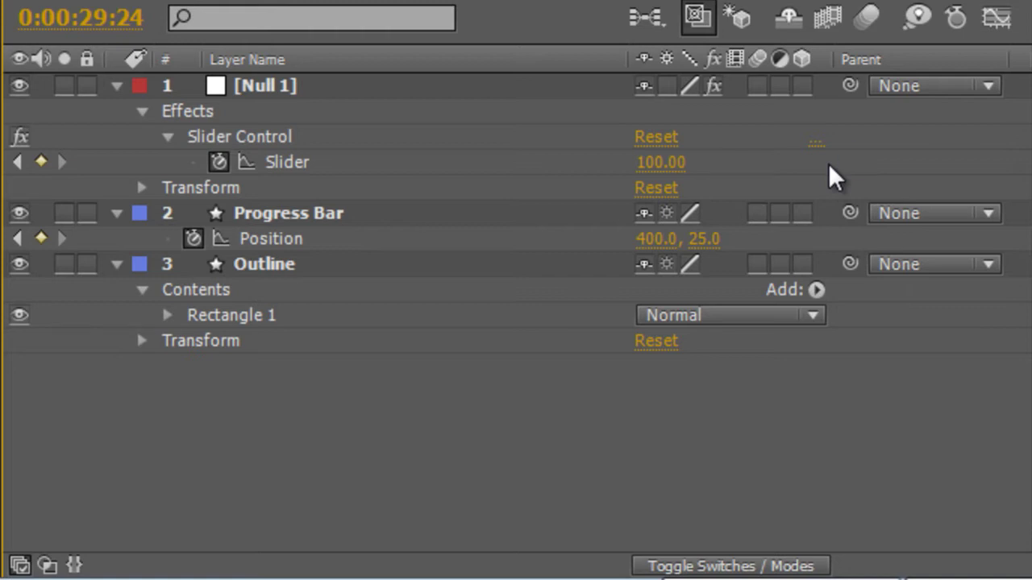
pyautogui.moveTo(1023, 40); pyautogui.dragTo(1031, 40)
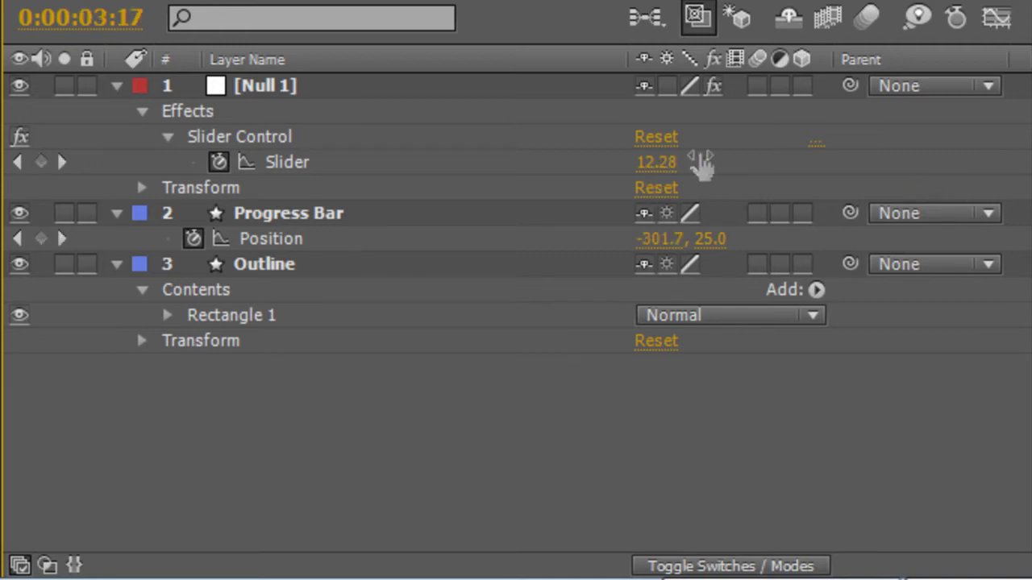
pyautogui.press('Home')
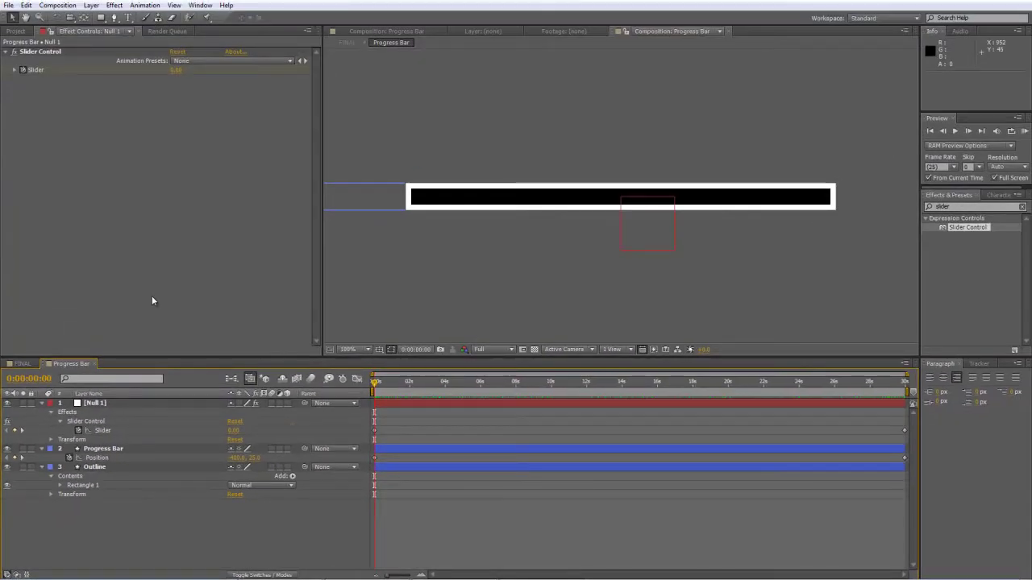
# - Type 0000 as a new text layer below the bar in the FINAL composition
pyautogui.click(19, 364)
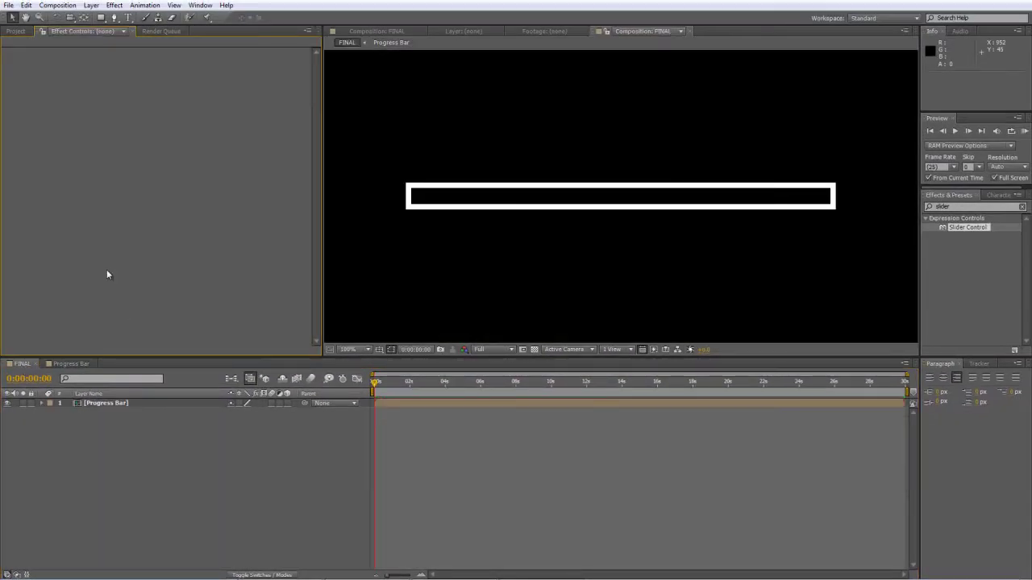
pyautogui.click(127, 17)
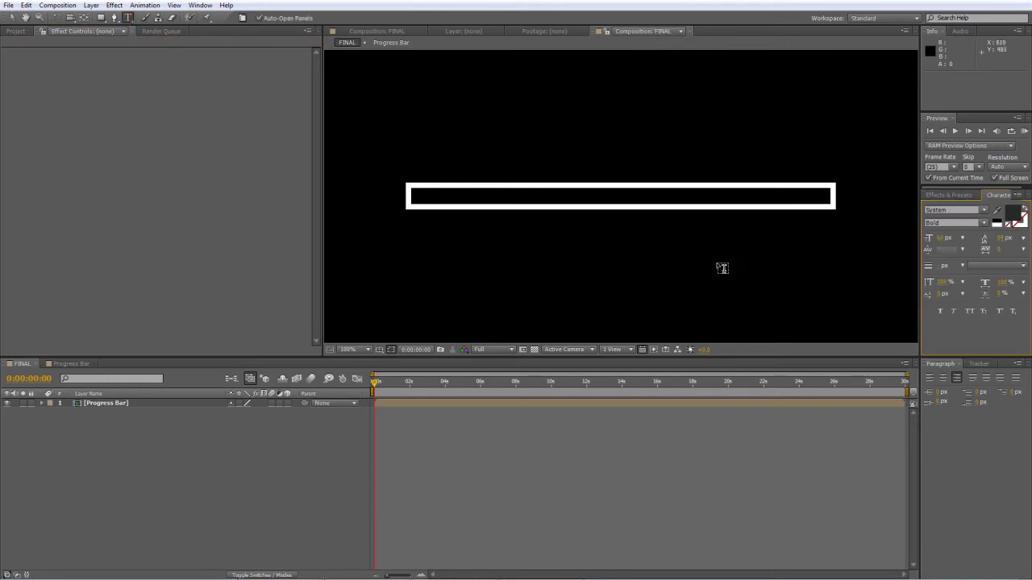
pyautogui.click(575, 251)
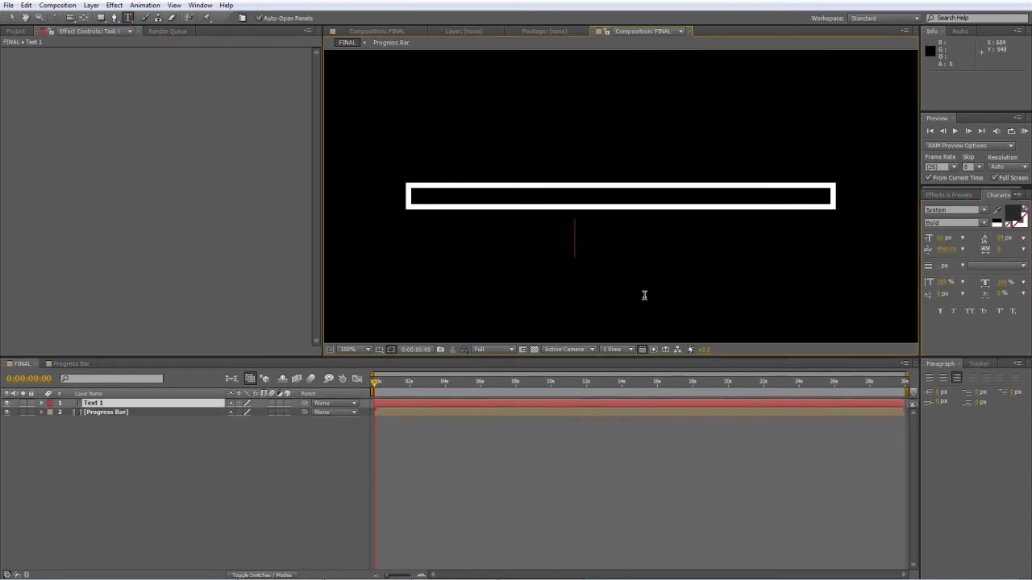
pyautogui.write('0000')
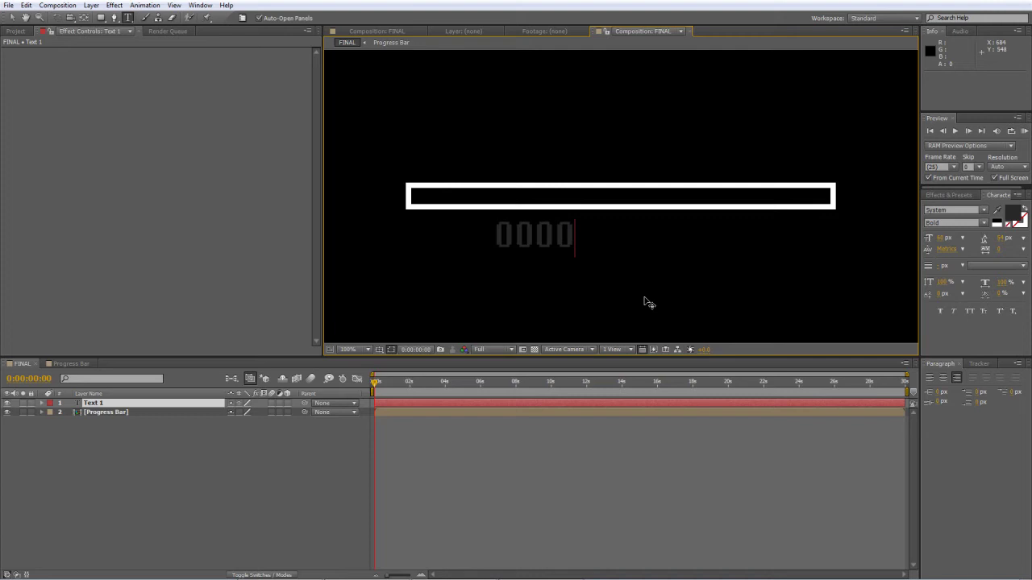
# - Make the 0000 text white (FFFFFF) in the System font
pyautogui.hotkey('ctrl', 'a')
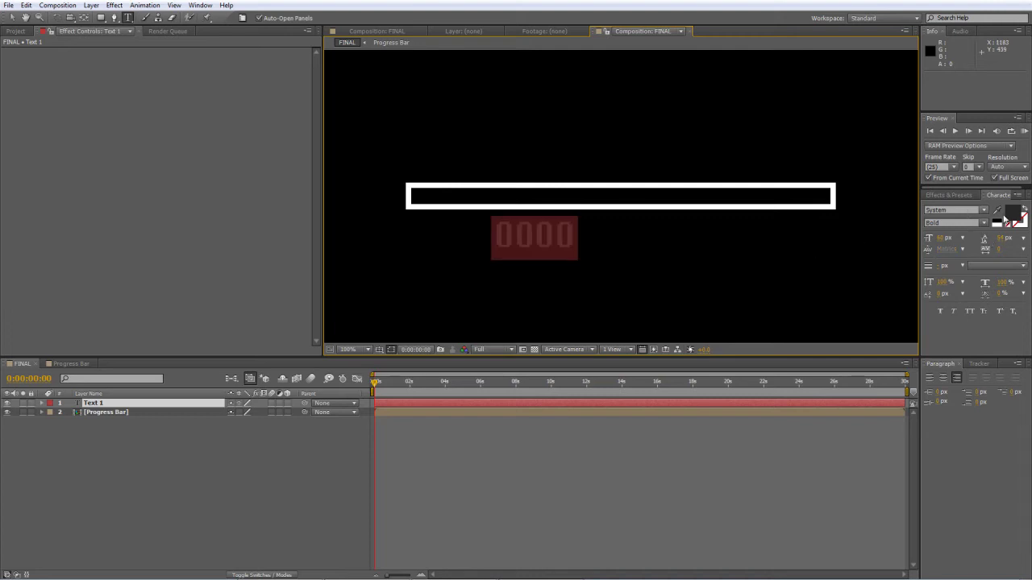
pyautogui.click(1011, 214)
pyautogui.write('ffffff')
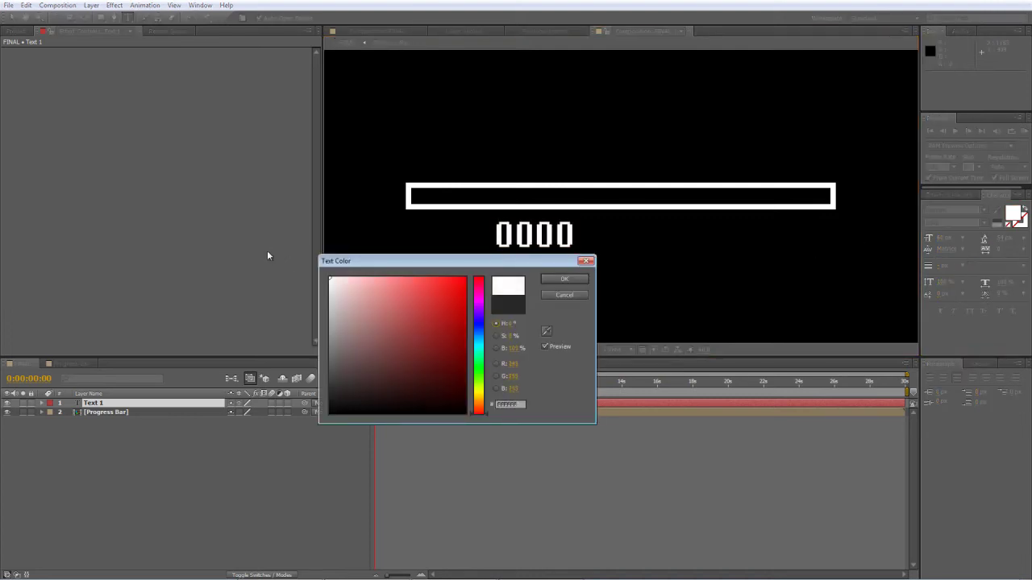
pyautogui.click(564, 280)
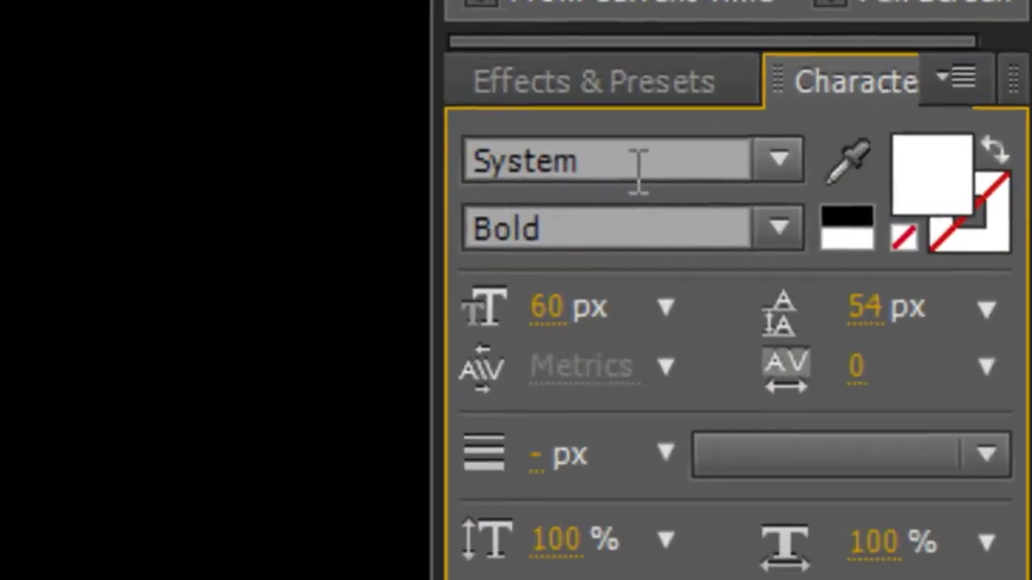
pyautogui.click(953, 209)
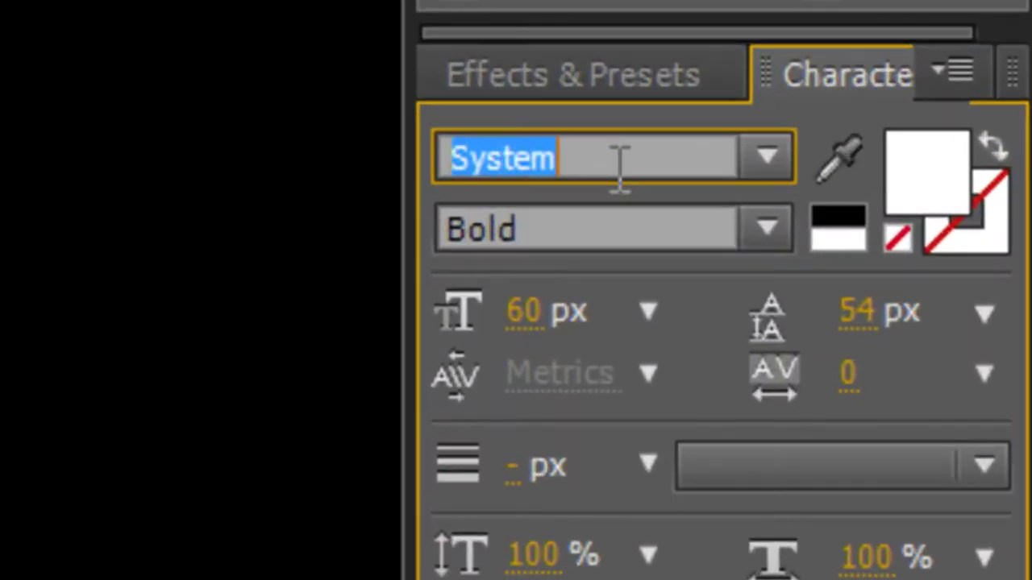
pyautogui.click(795, 142)
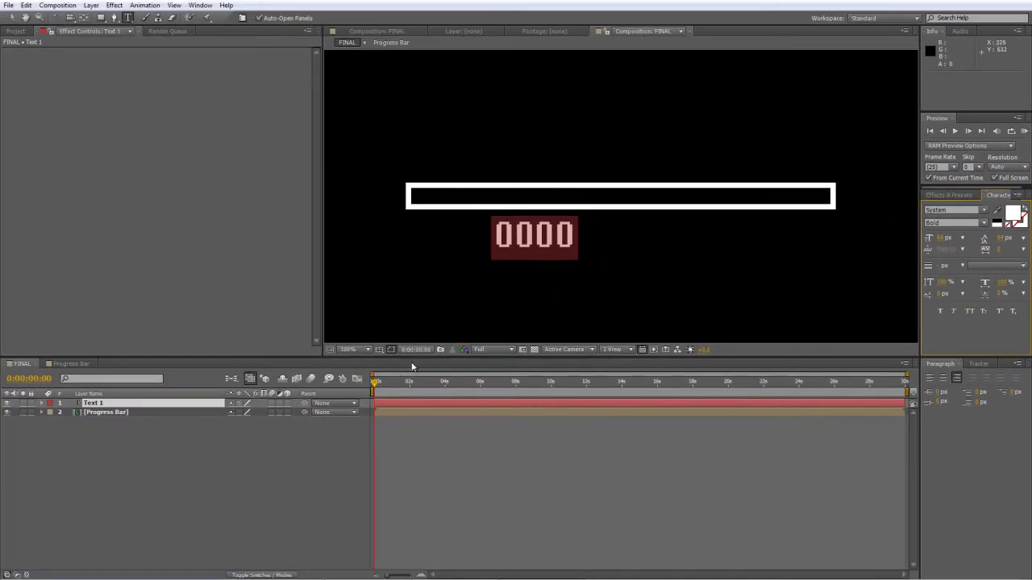
pyautogui.click(77, 364)
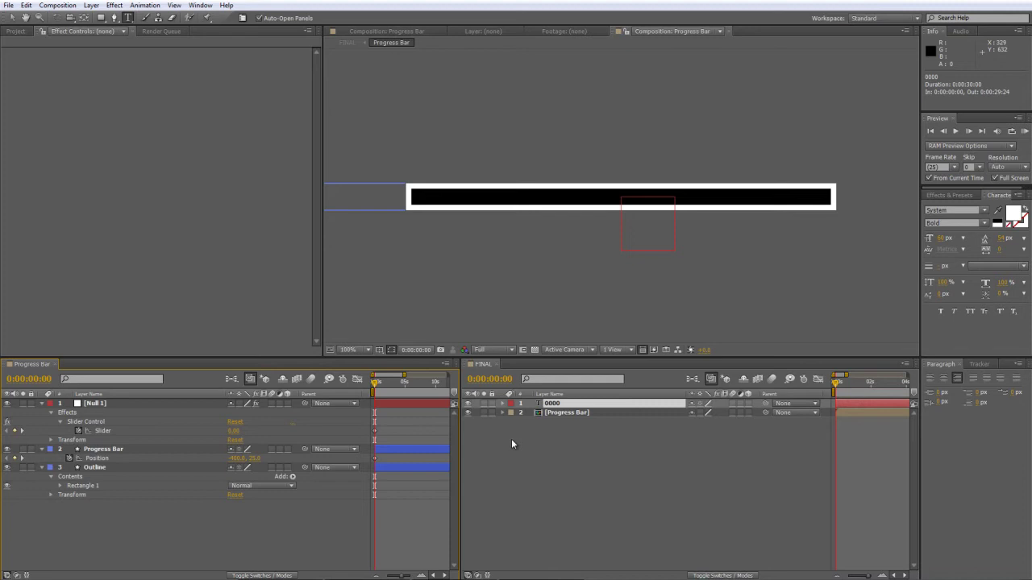
# - Deselect the 0000 text layer in the FINAL timeline to view the composition
pyautogui.click(532, 441)
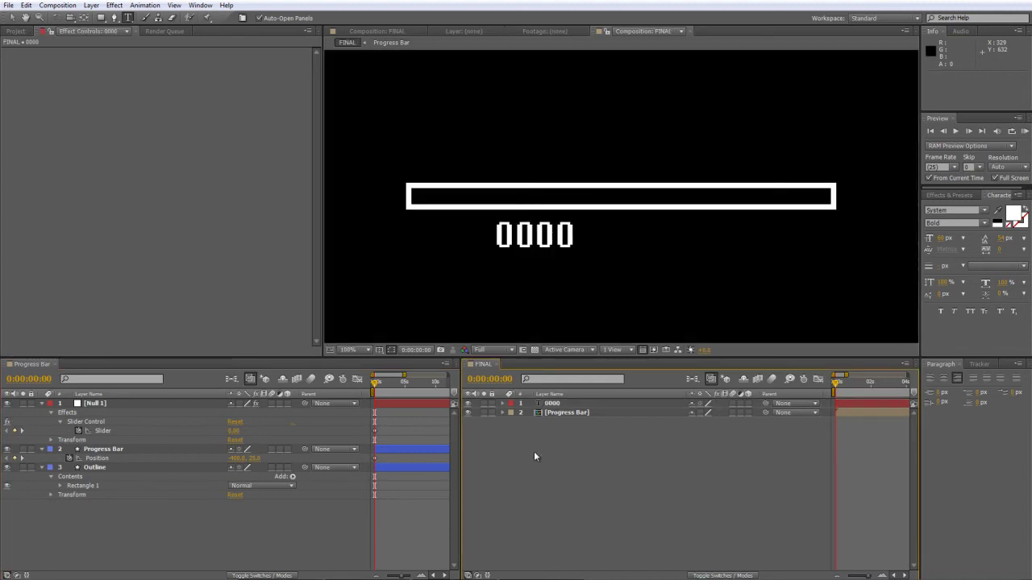
# - Add a Source Text expression on layer 0000 that pick-whips to Null 1's Slider
pyautogui.click(503, 404)
pyautogui.click(511, 413)
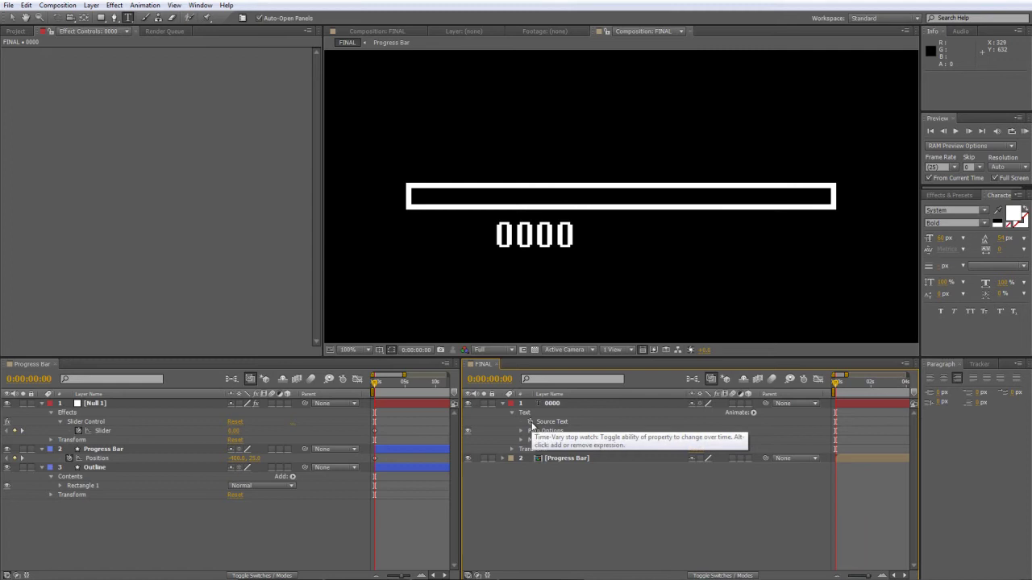
pyautogui.keyDown('alt'); pyautogui.click(531, 423); pyautogui.keyUp('alt')
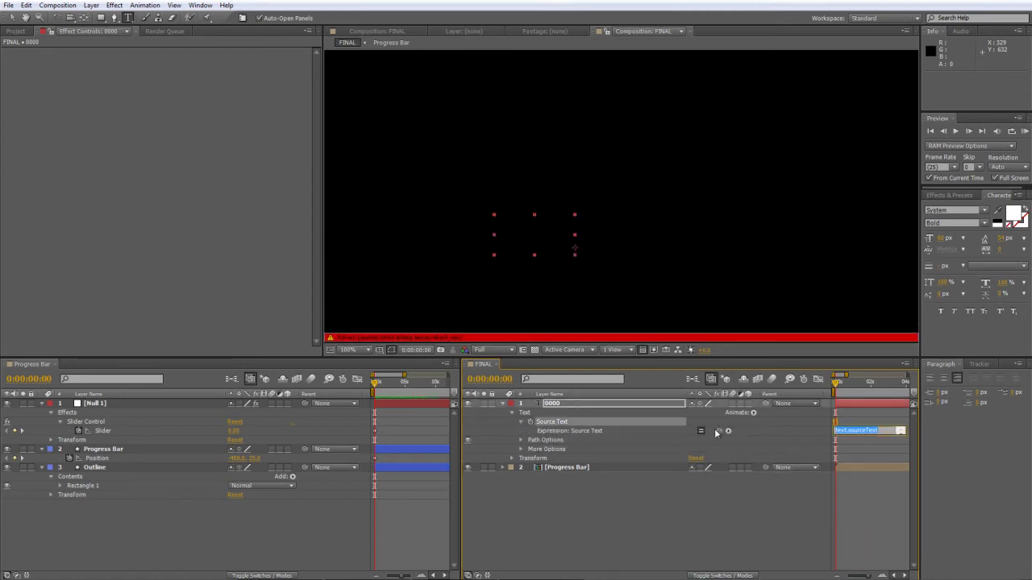
pyautogui.moveTo(723, 430); pyautogui.dragTo(98, 432)
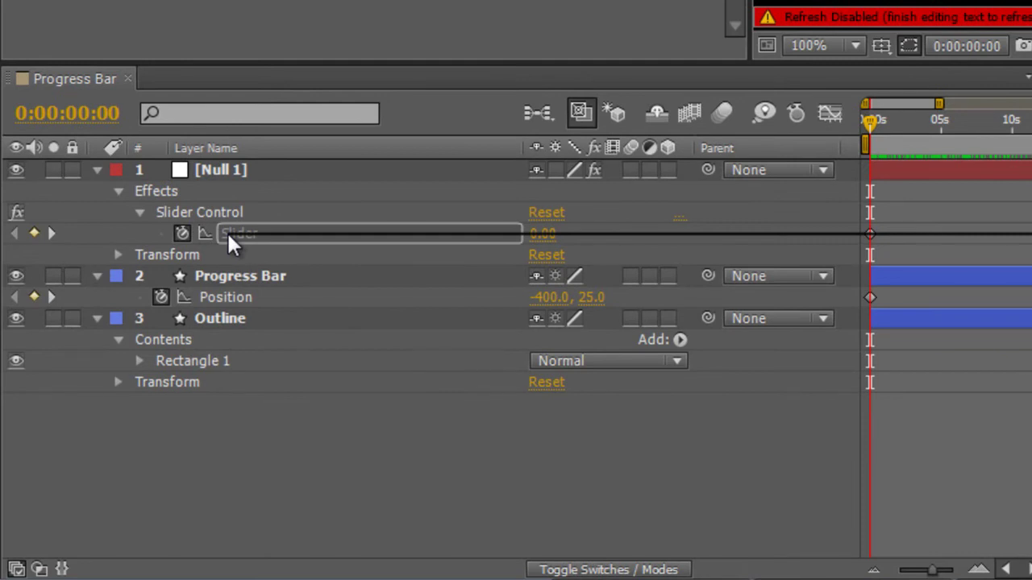
pyautogui.moveTo(228, 239); pyautogui.dragTo(228, 239)
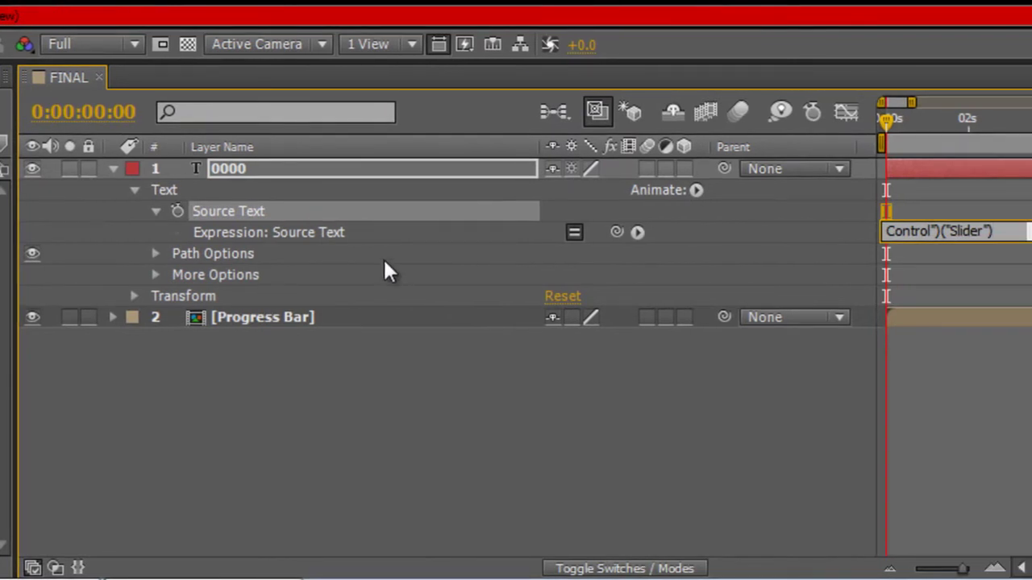
pyautogui.click(426, 266)
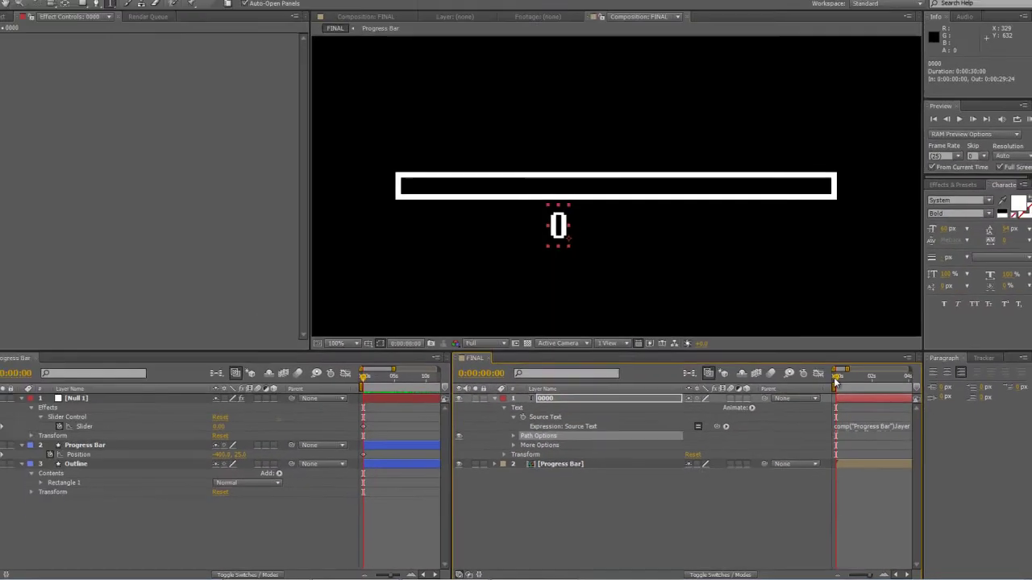
# - Scrub forward and zoom the timeline to watch the counter show unrounded slider values
pyautogui.moveTo(836, 382); pyautogui.dragTo(867, 388)
pyautogui.press(',')
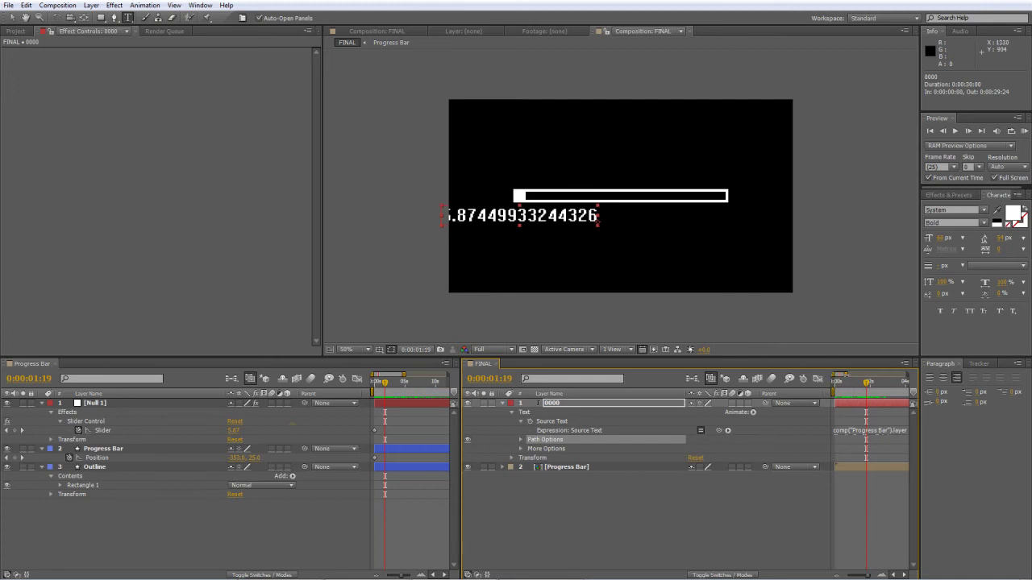
pyautogui.moveTo(908, 374); pyautogui.dragTo(848, 386)
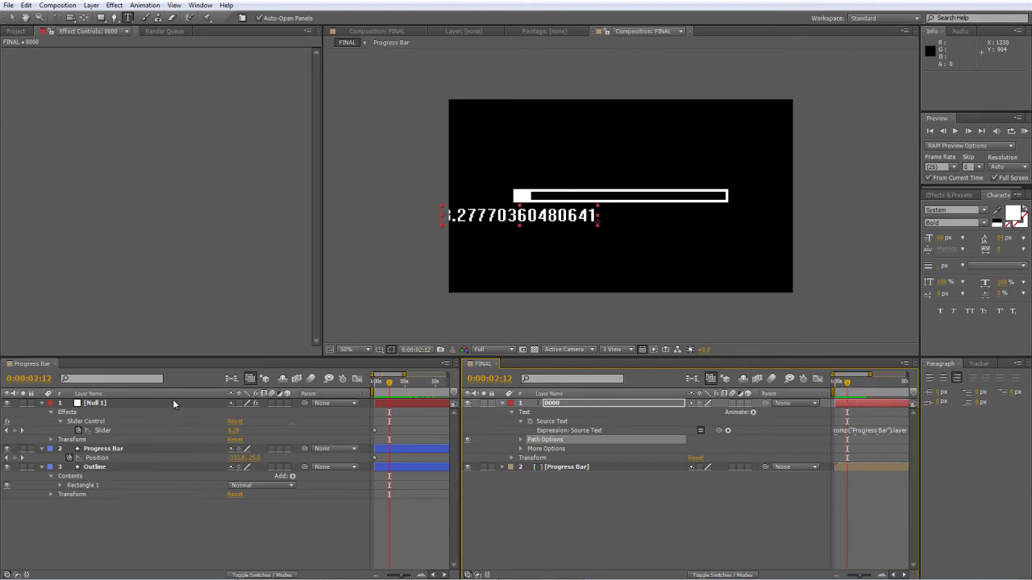
# - Wrap the Source Text slider expression in Math.round( ) so the counter shows whole numbers
pyautogui.click(57, 367)
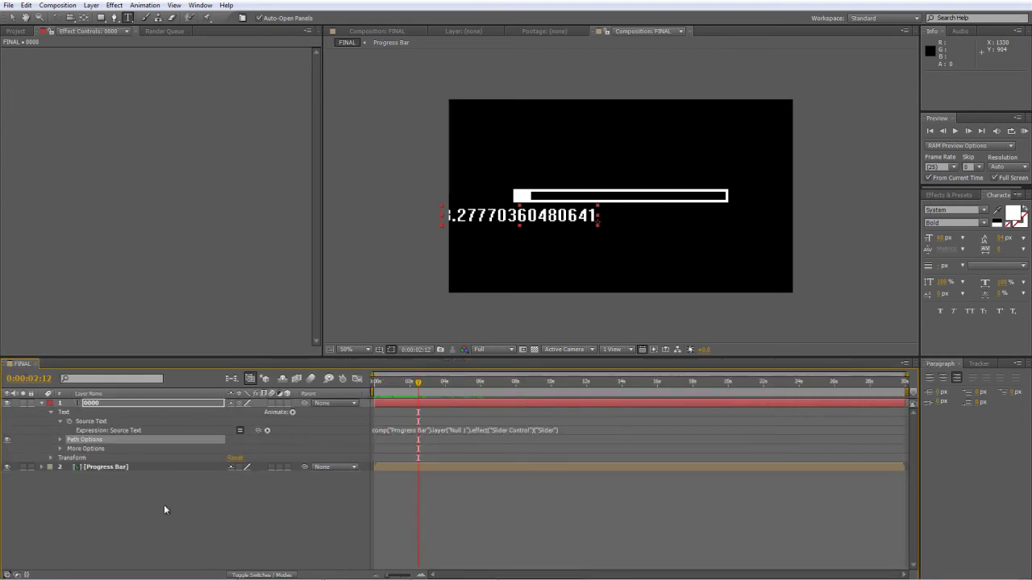
pyautogui.click(299, 456)
pyautogui.click(404, 431)
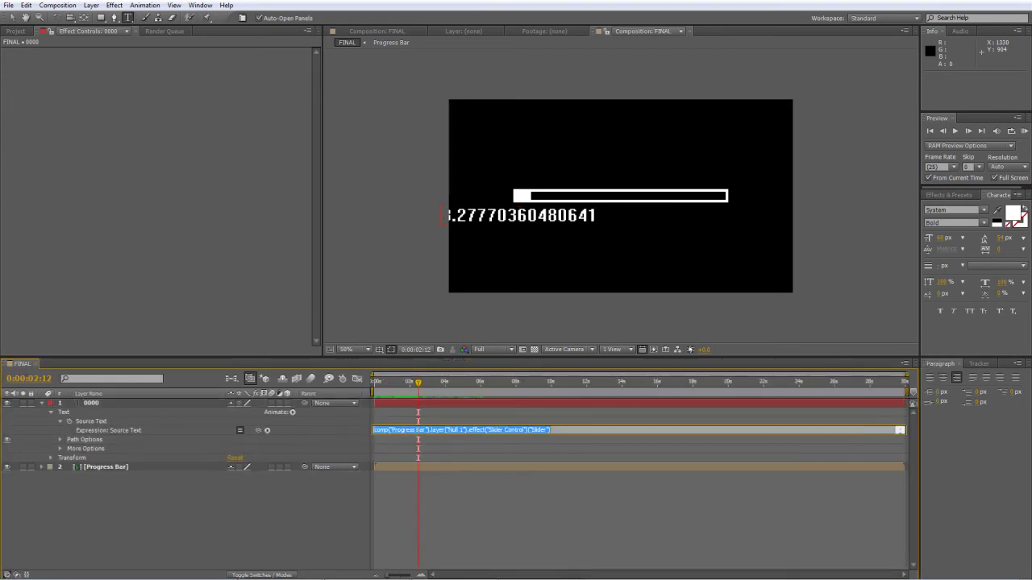
pyautogui.click(550, 430)
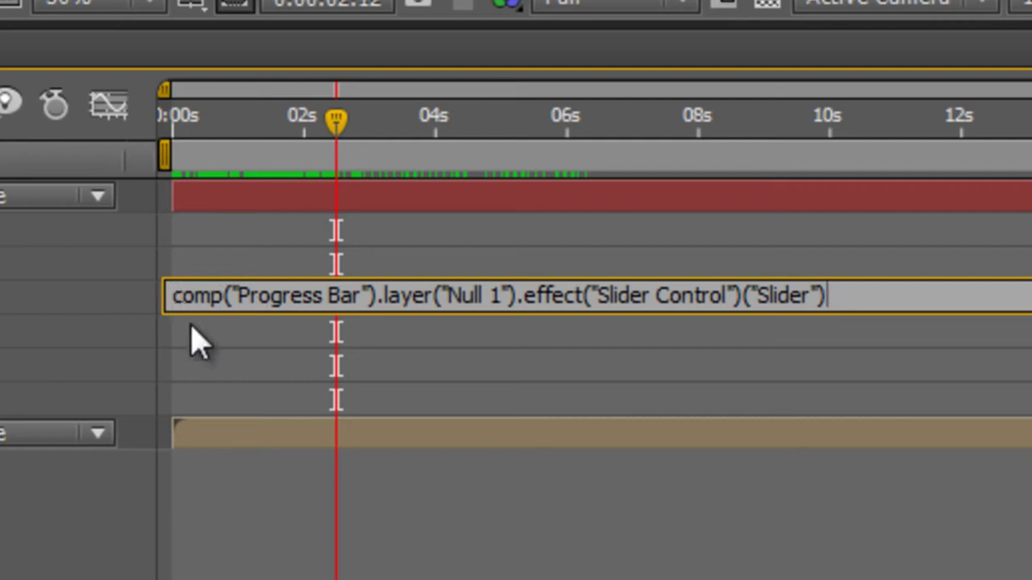
pyautogui.press('Home')
pyautogui.click(207, 335)
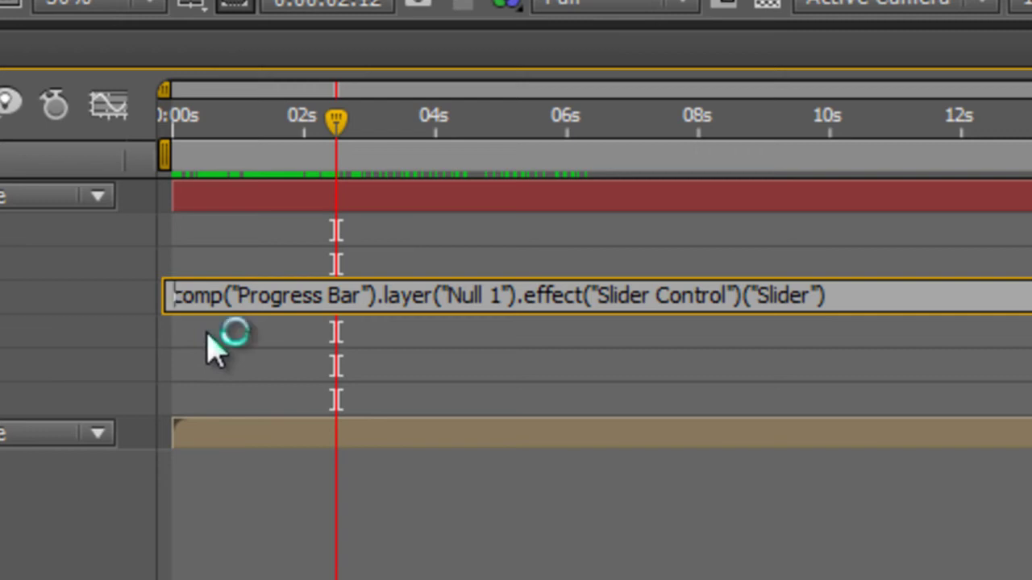
pyautogui.write('M')
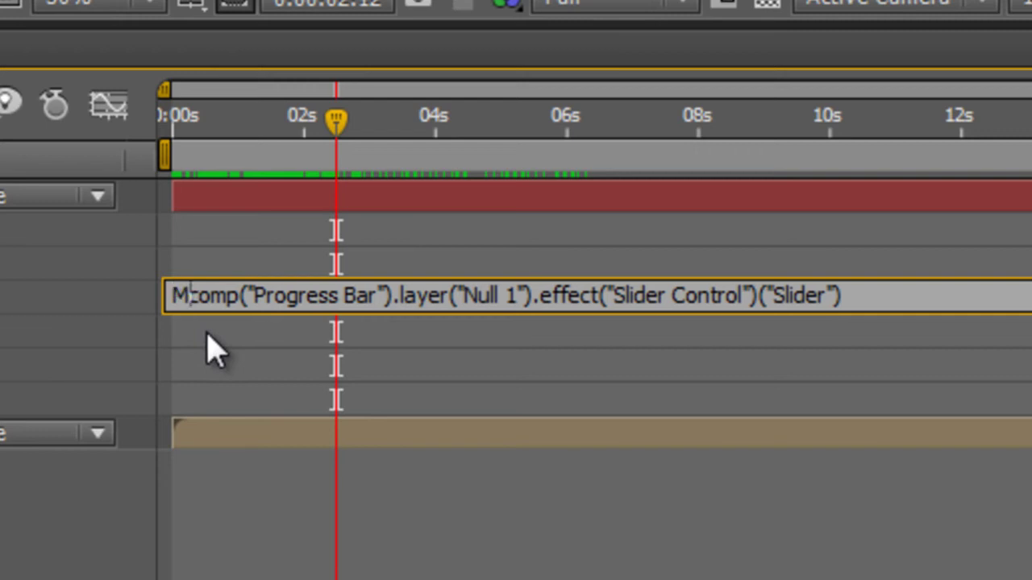
pyautogui.write('ath')
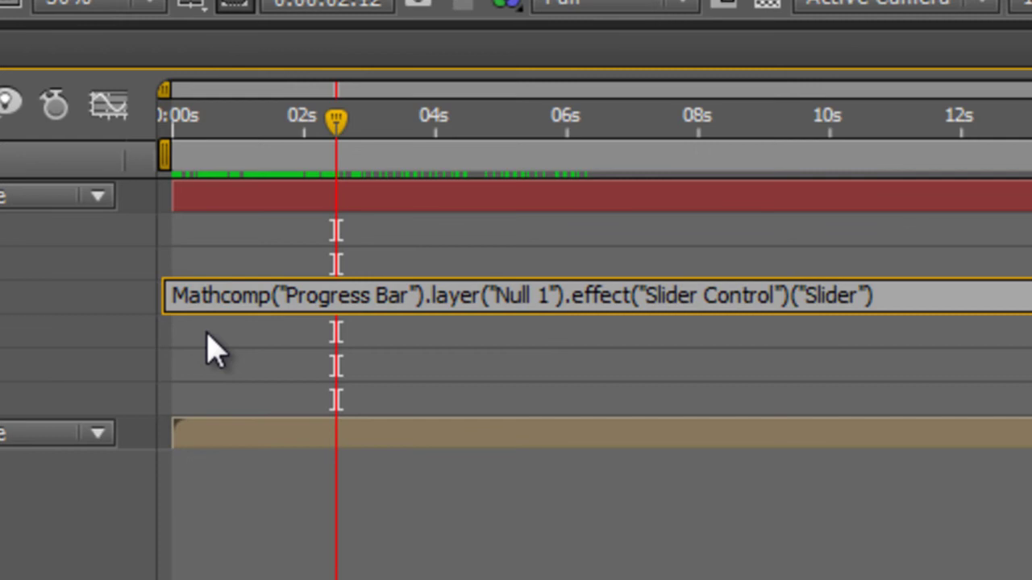
pyautogui.write('.')
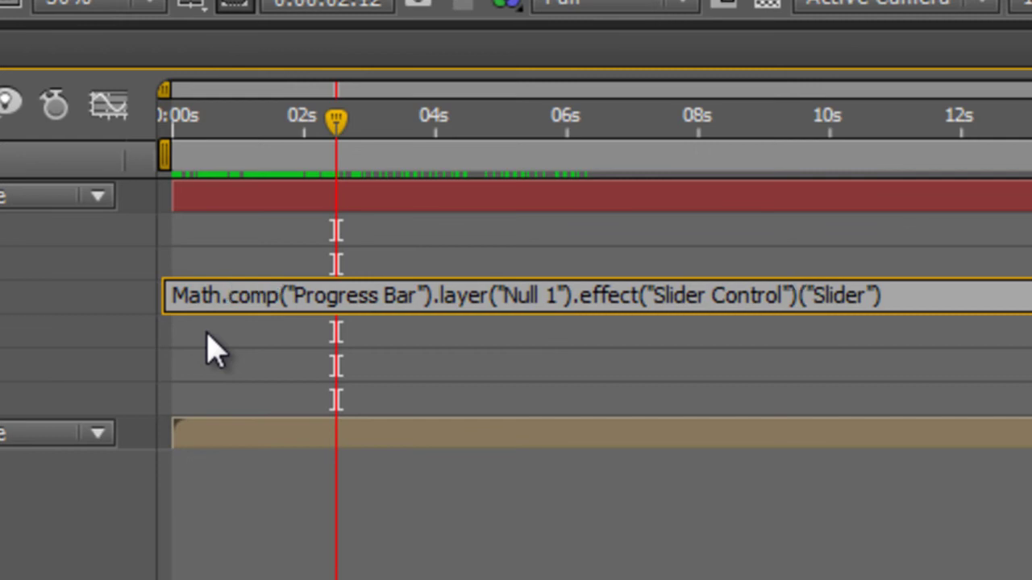
pyautogui.write('round')
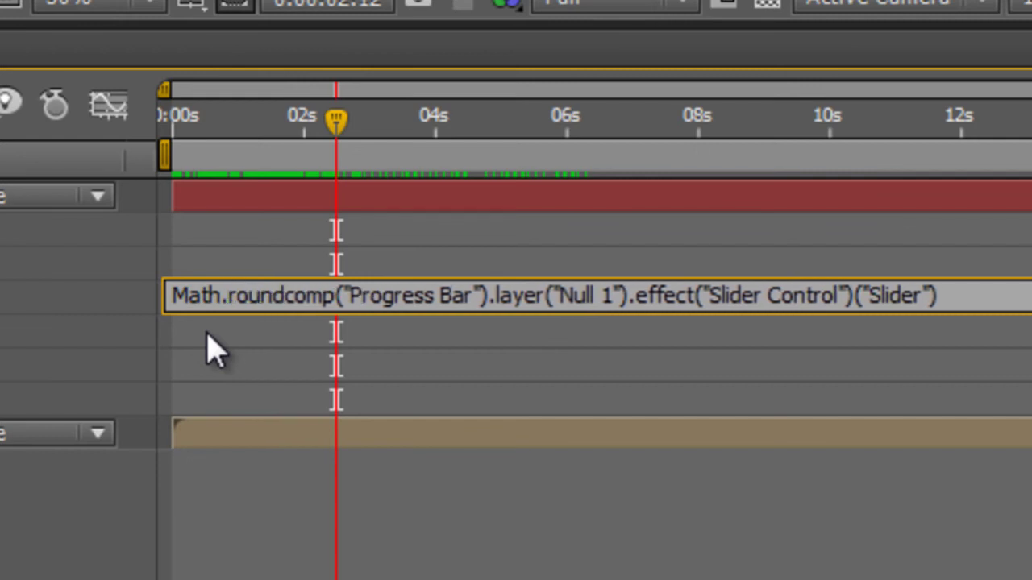
pyautogui.write('(')
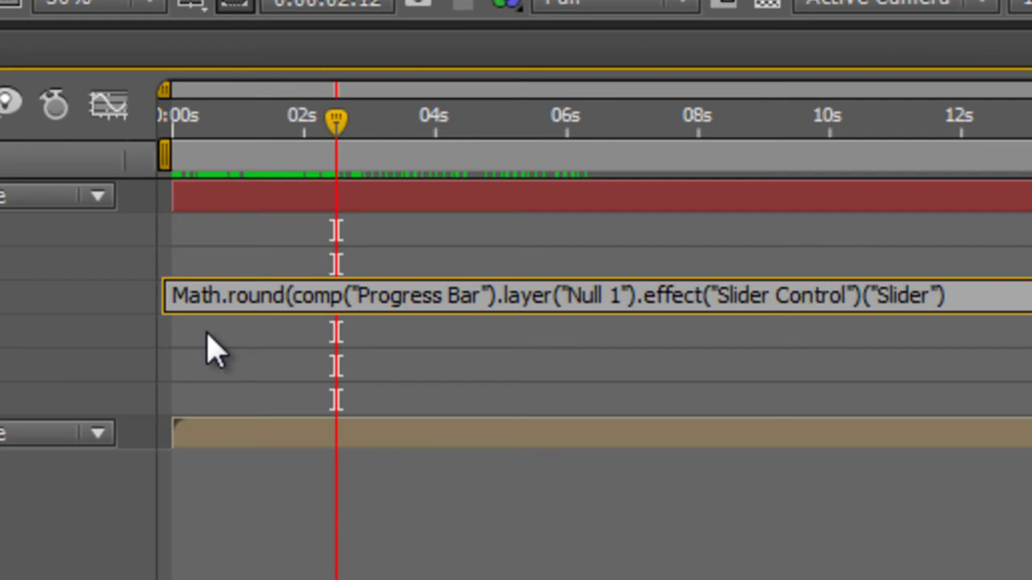
pyautogui.click(1018, 298)
pyautogui.write(')')
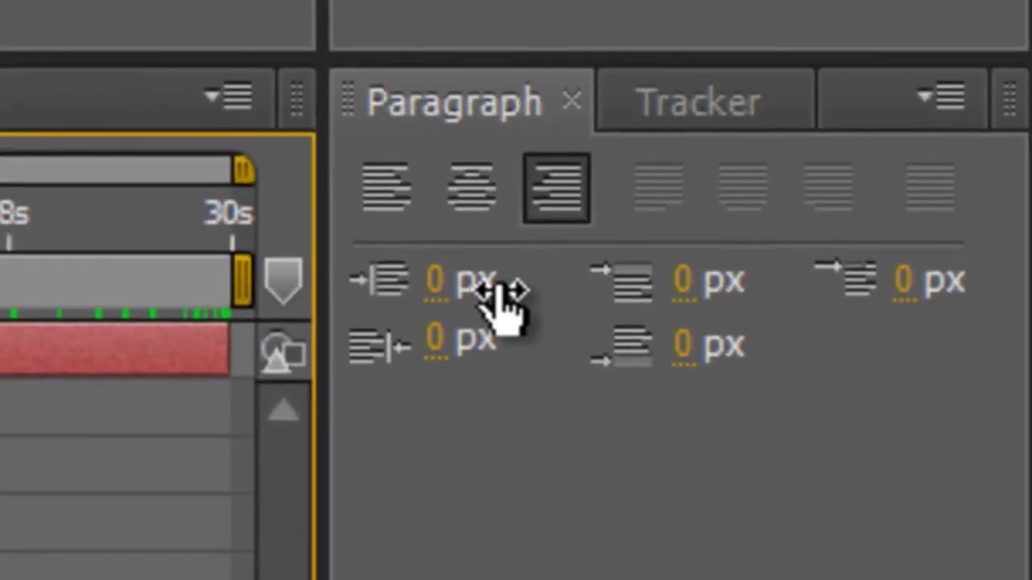
# - Set the counter text's paragraph alignment to Right align text
pyautogui.click(562, 229)
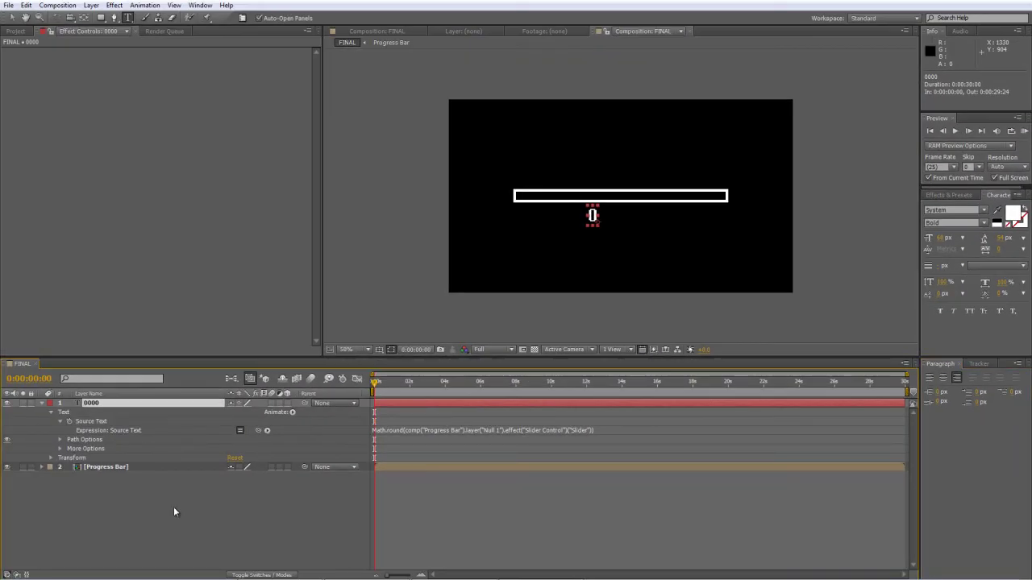
# - Create a new text layer reading % just right of the 0 counter
pyautogui.click(174, 506)
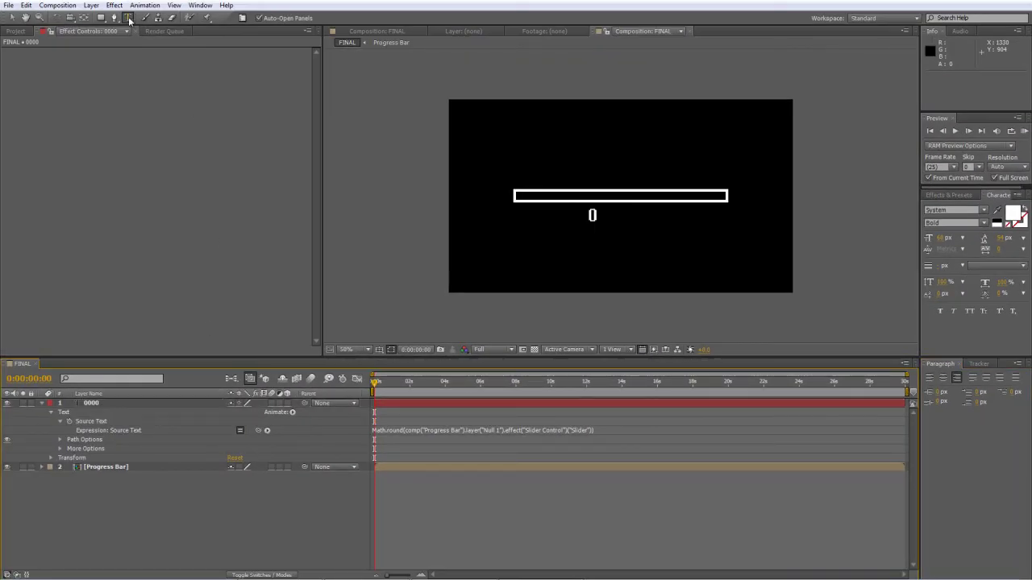
pyautogui.click(596, 215)
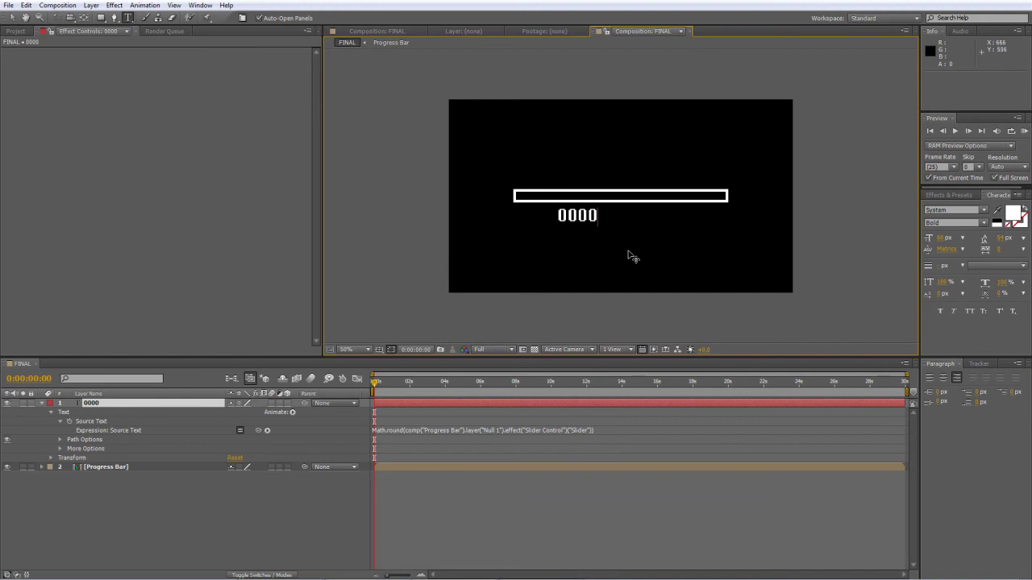
pyautogui.click(360, 460)
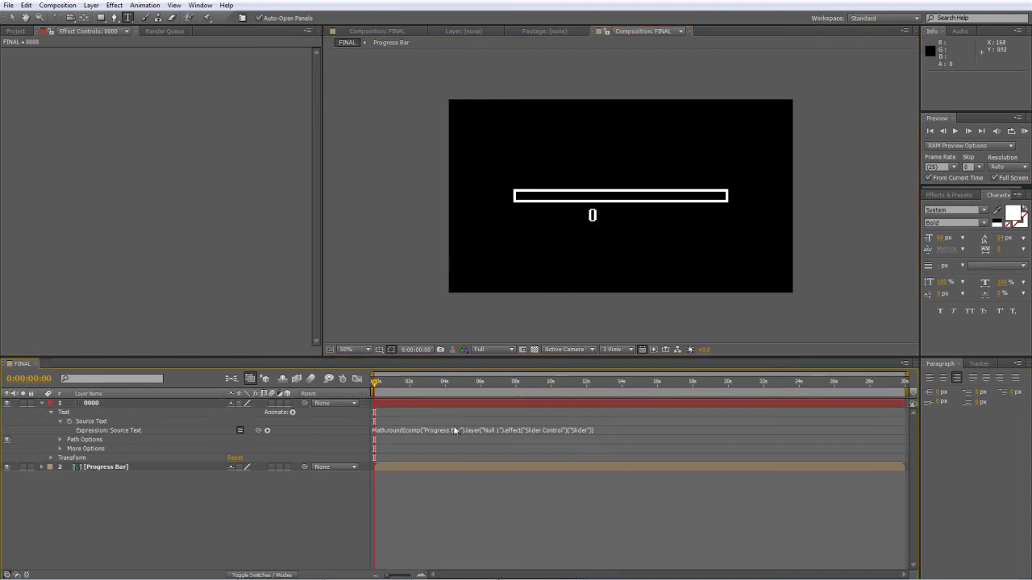
pyautogui.click(614, 222)
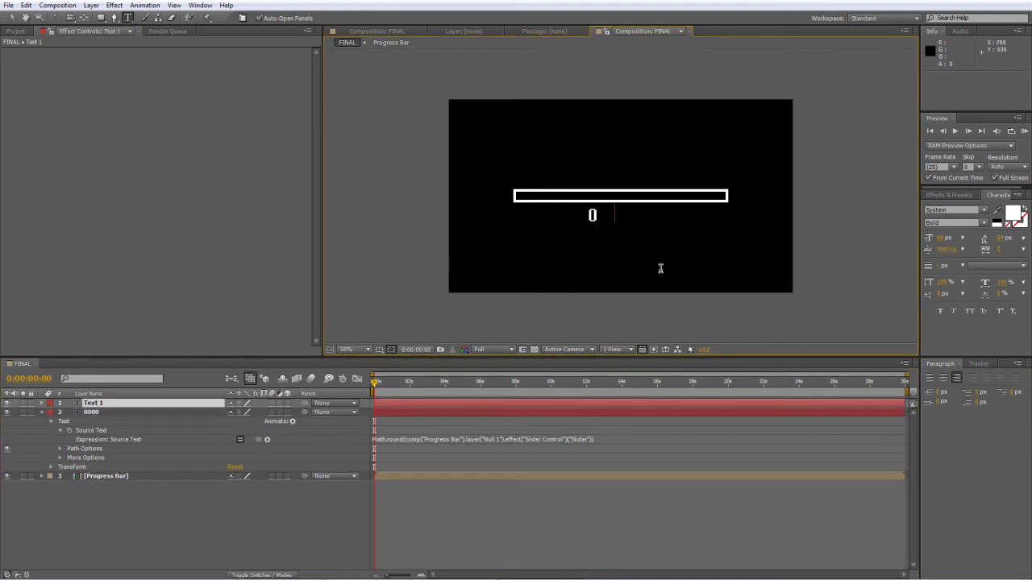
pyautogui.write('%')
pyautogui.click(356, 474)
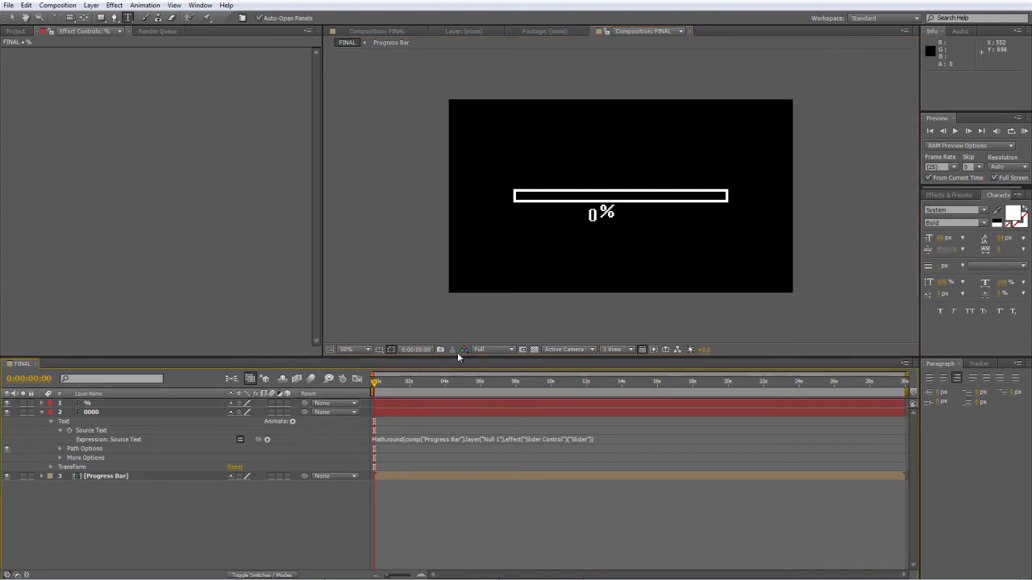
# - Zoom in and nudge the % down onto the digits' baseline using a ruler guide
pyautogui.press('/')
pyautogui.press('.')
pyautogui.moveTo(613, 235); pyautogui.dragTo(713, 187)
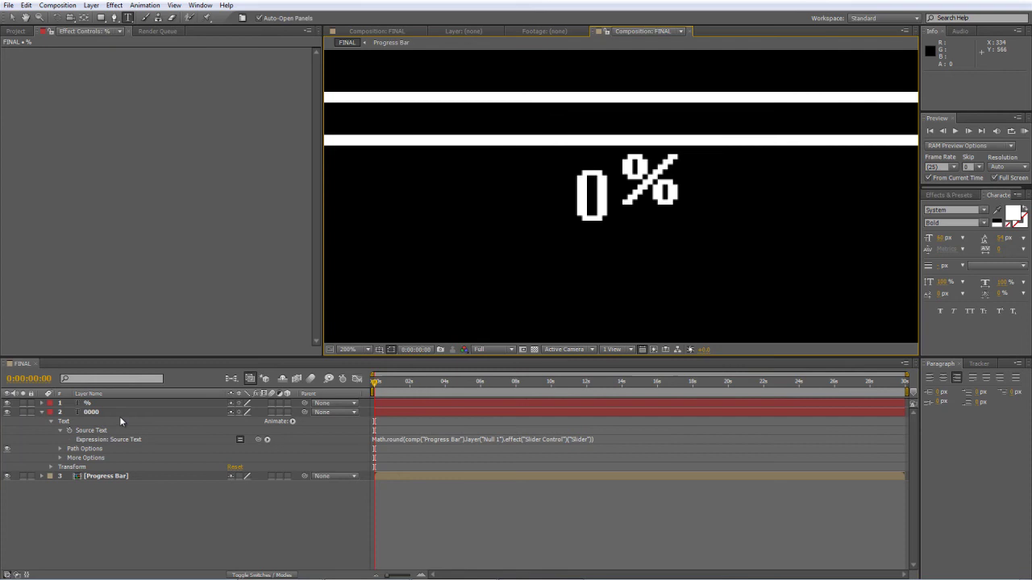
pyautogui.click(101, 402)
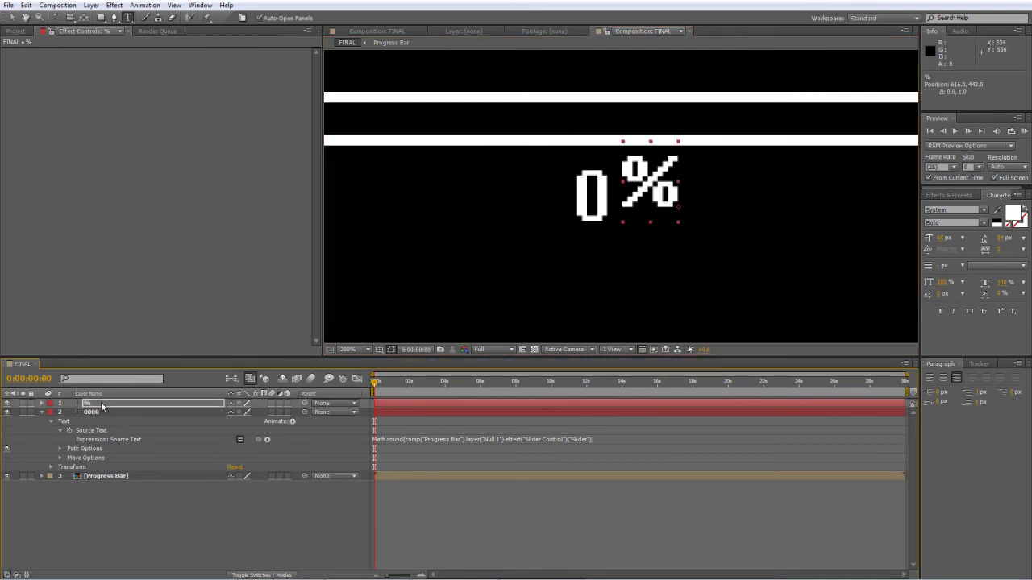
pyautogui.press('Down')
pyautogui.press('Down')
pyautogui.press('Down')
pyautogui.press('Down')
pyautogui.press('Down')
pyautogui.press('Down')
pyautogui.press('Down')
pyautogui.press('Down')
pyautogui.press('Down')
pyautogui.press('Down')
pyautogui.press('Down')
pyautogui.press('Down')
pyautogui.press('Down')
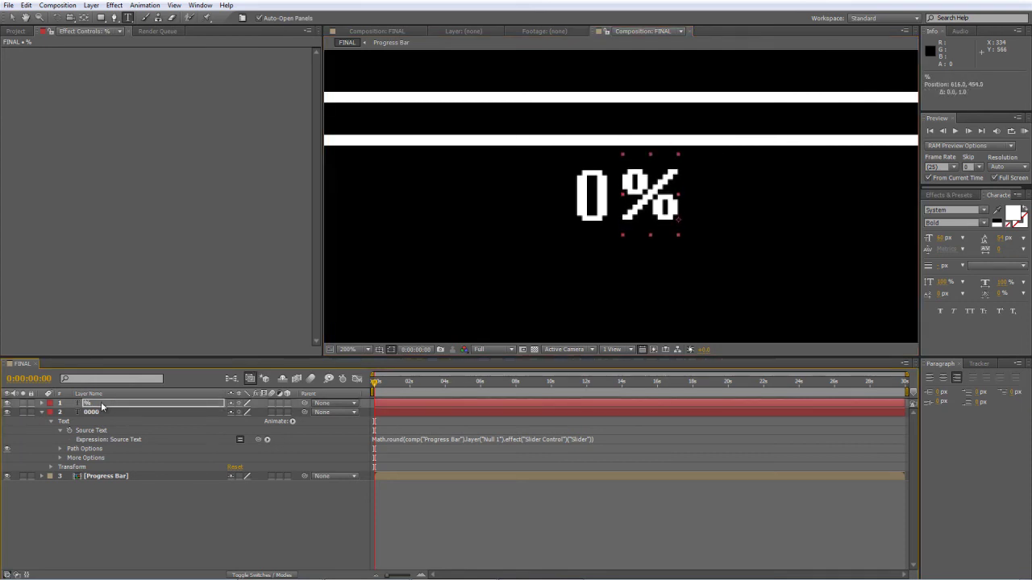
pyautogui.hotkey('ctrl', 'r')
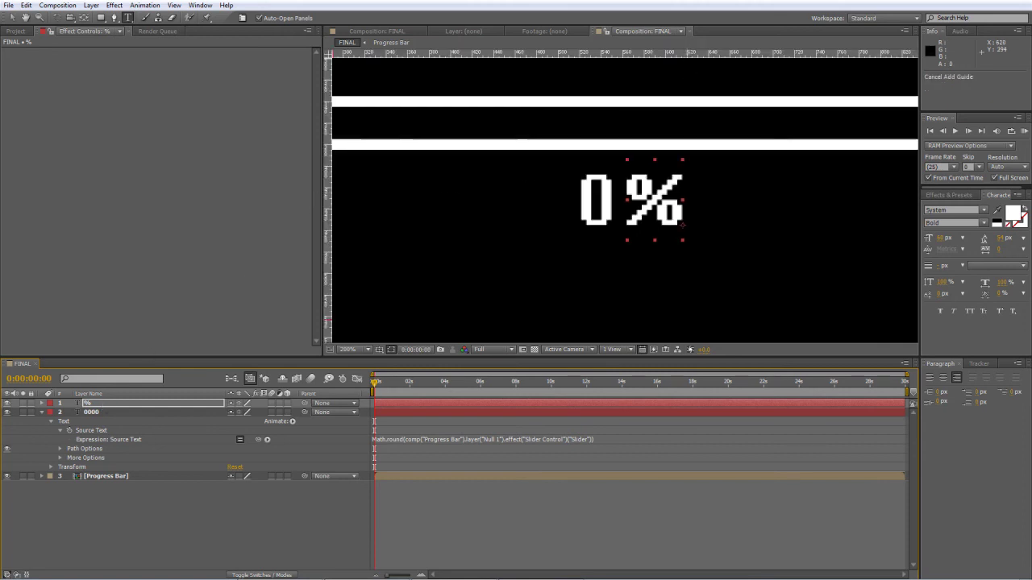
pyautogui.moveTo(689, 53); pyautogui.dragTo(681, 226)
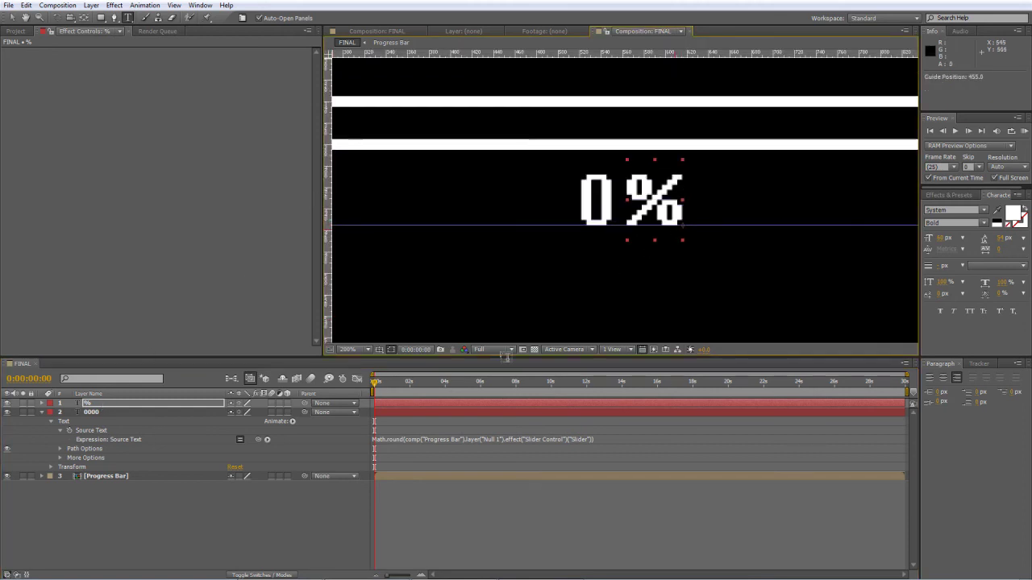
pyautogui.click(114, 404)
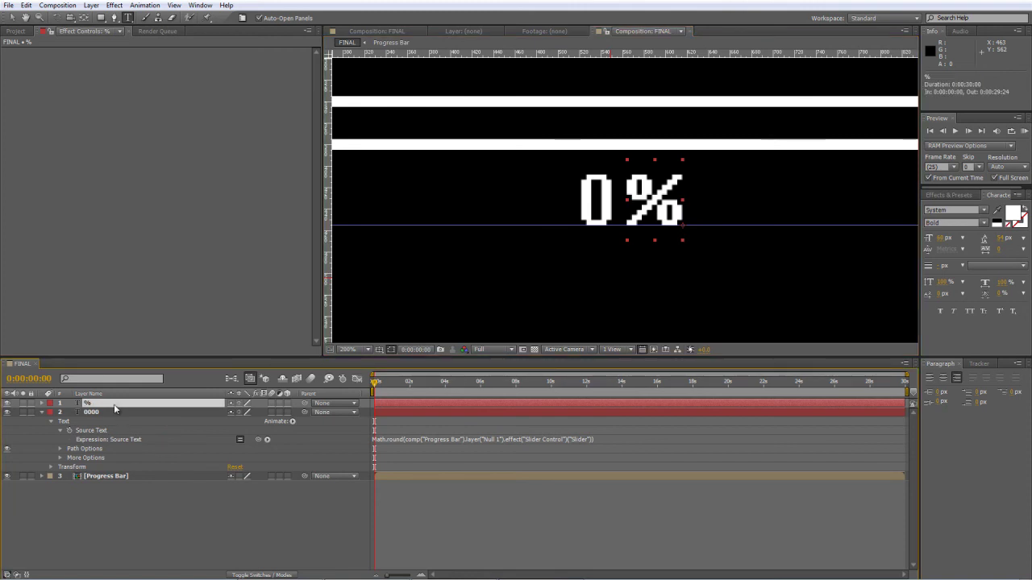
pyautogui.press('Return')
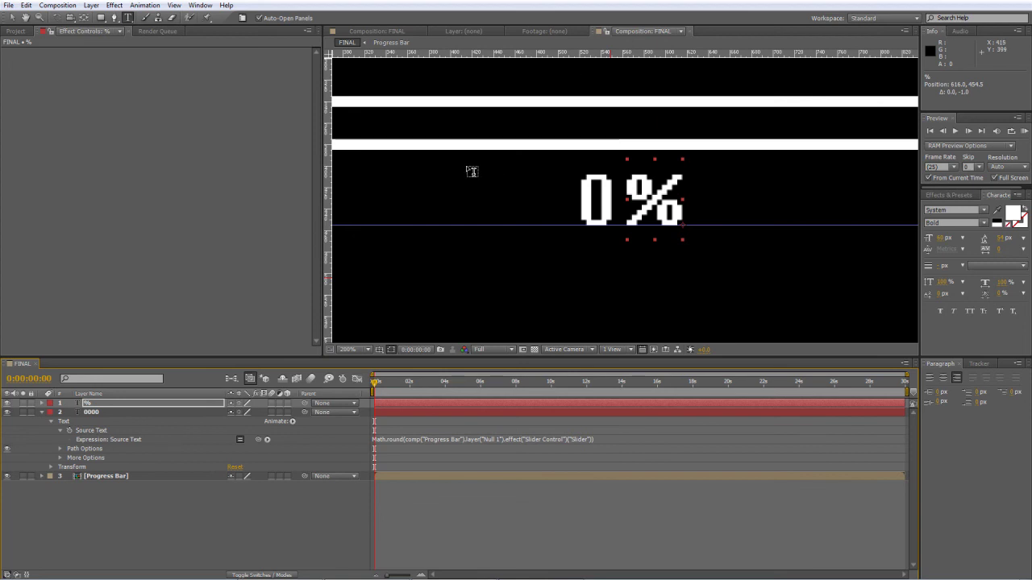
# - Hide the rulers, remove the alignment guide and deselect the % layer
pyautogui.press('v')
pyautogui.hotkey('ctrl', 'r')
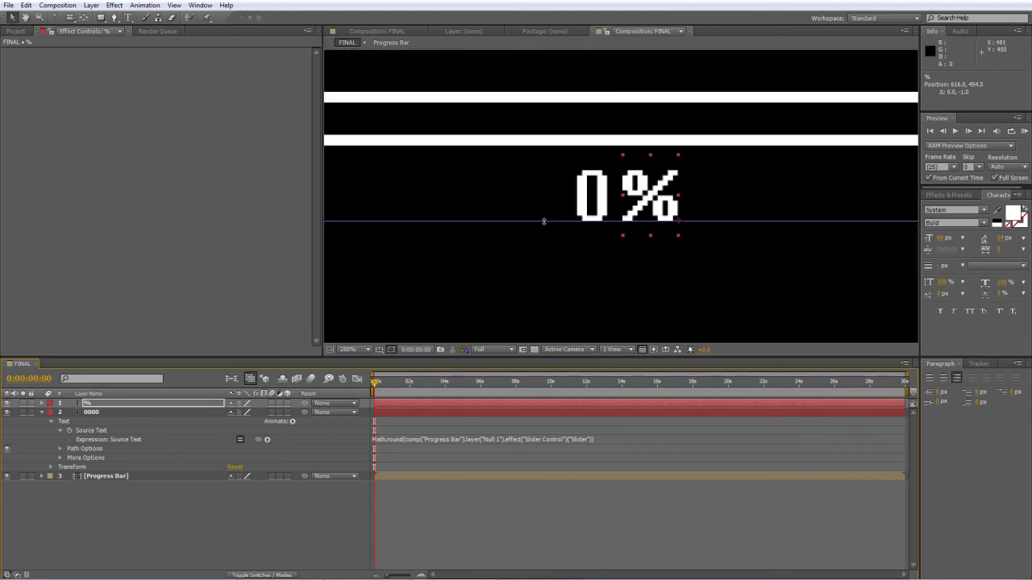
pyautogui.moveTo(543, 221); pyautogui.dragTo(546, 6)
pyautogui.scroll(-2, 625, 206)
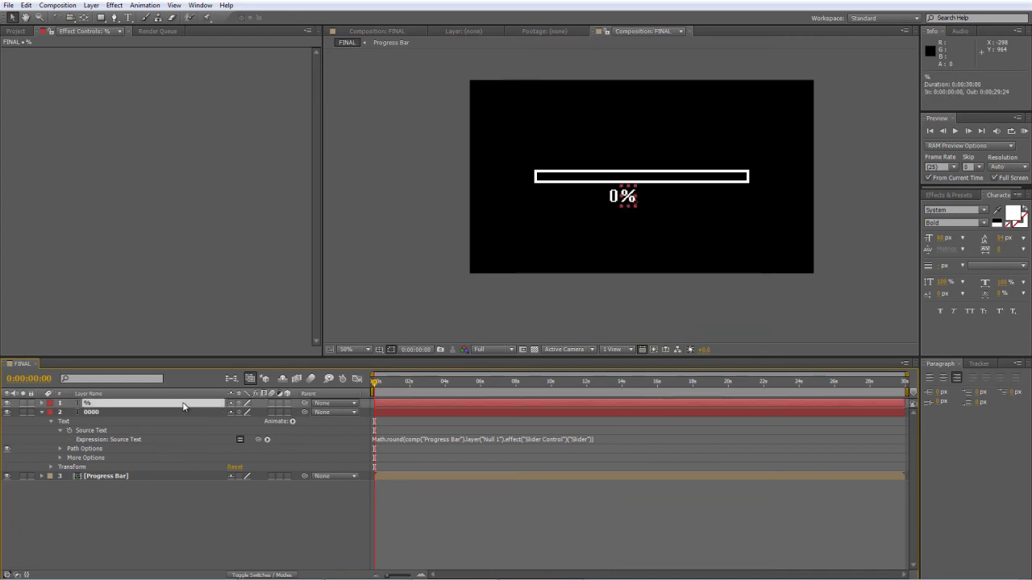
pyautogui.press('F2')
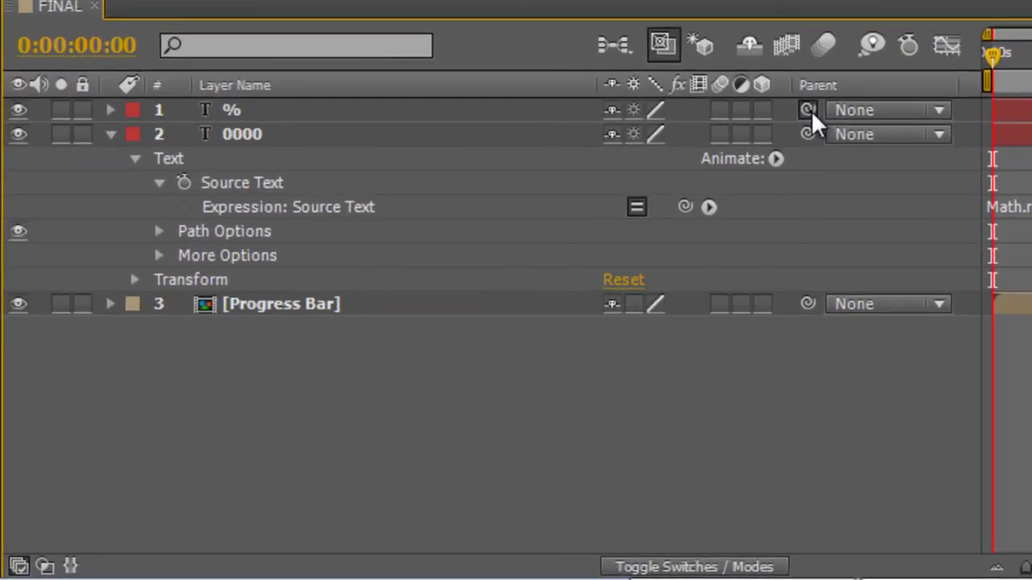
# - Parent the % layer to layer 2 '0000' so its Parent reads 2. 0000
pyautogui.moveTo(811, 110); pyautogui.dragTo(295, 136)
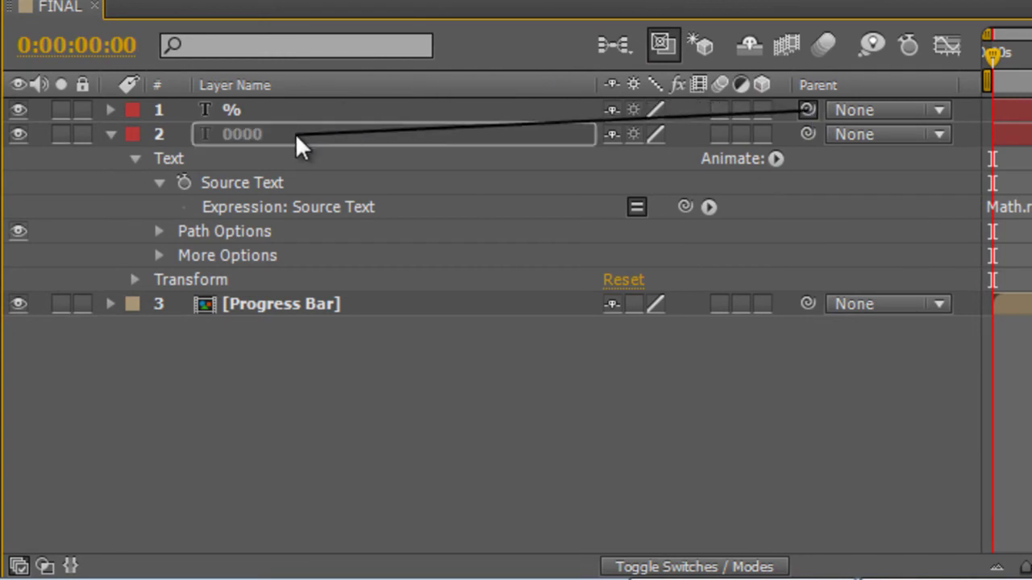
pyautogui.moveTo(295, 133); pyautogui.dragTo(295, 134)
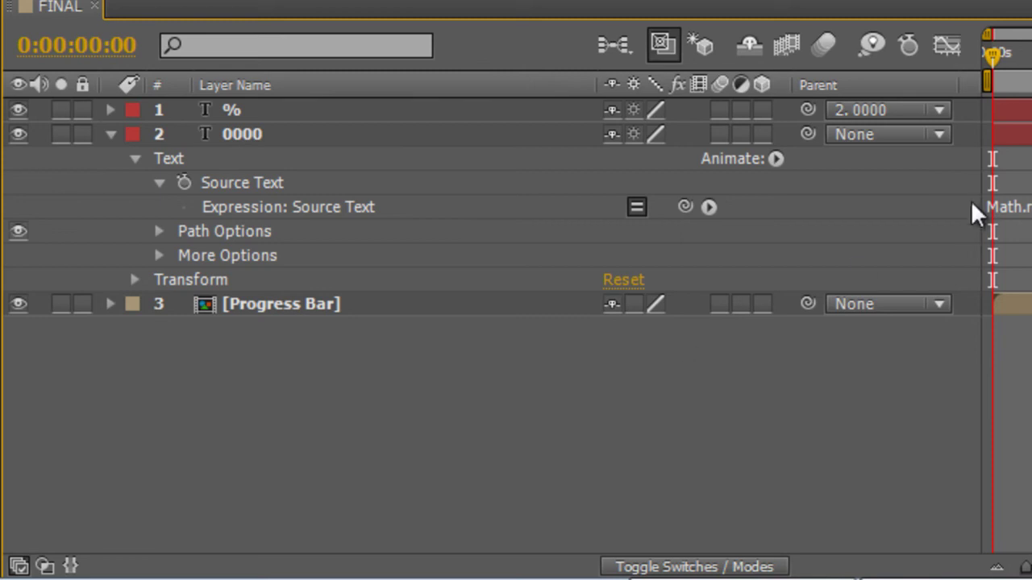
pyautogui.click(271, 146)
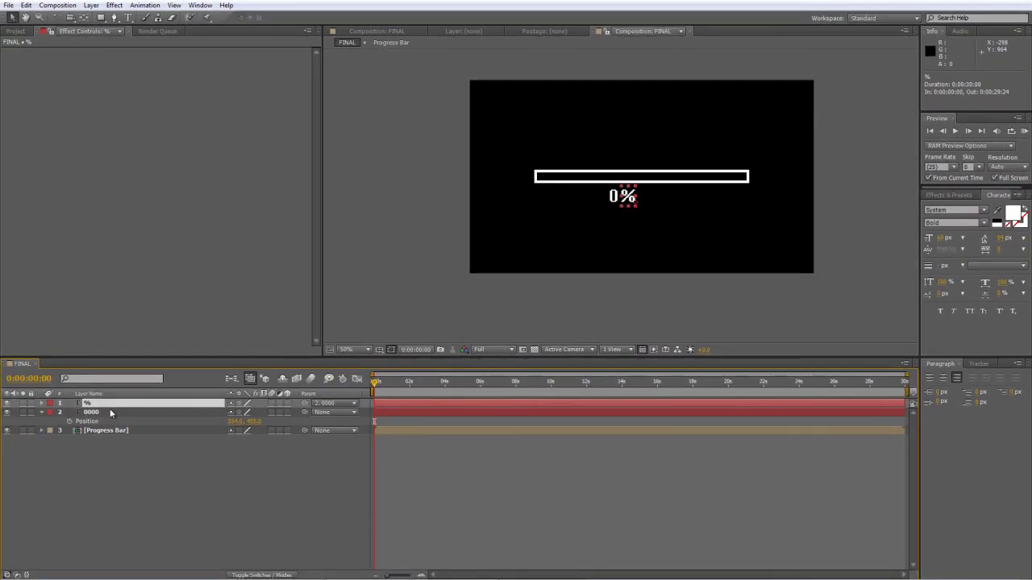
# - Keyframe the 0000 counter's Position at 0s under the bar's left end, X 299
pyautogui.click(108, 412)
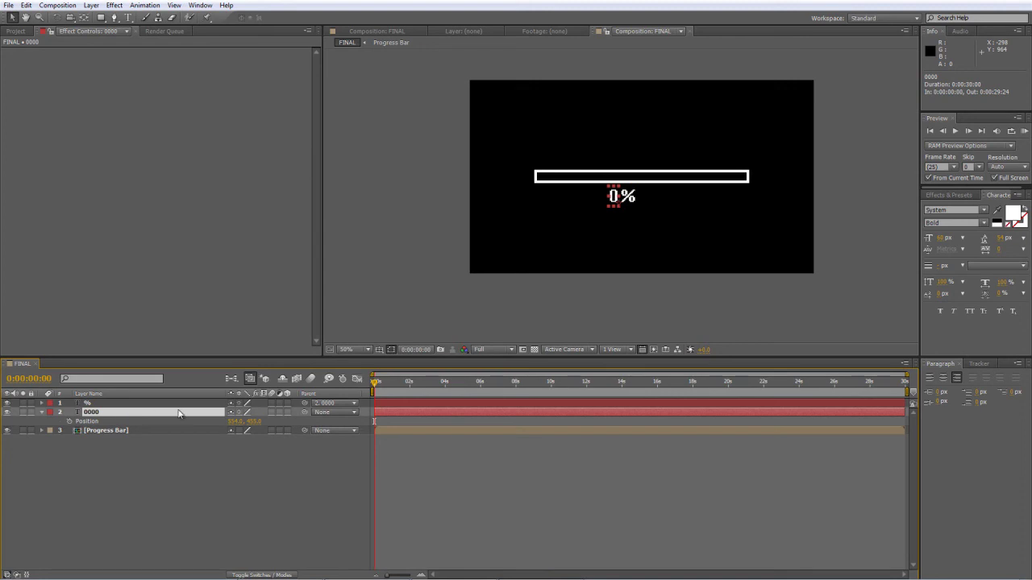
pyautogui.hotkey('ctrl', 'z')
pyautogui.moveTo(240, 421); pyautogui.dragTo(79, 422)
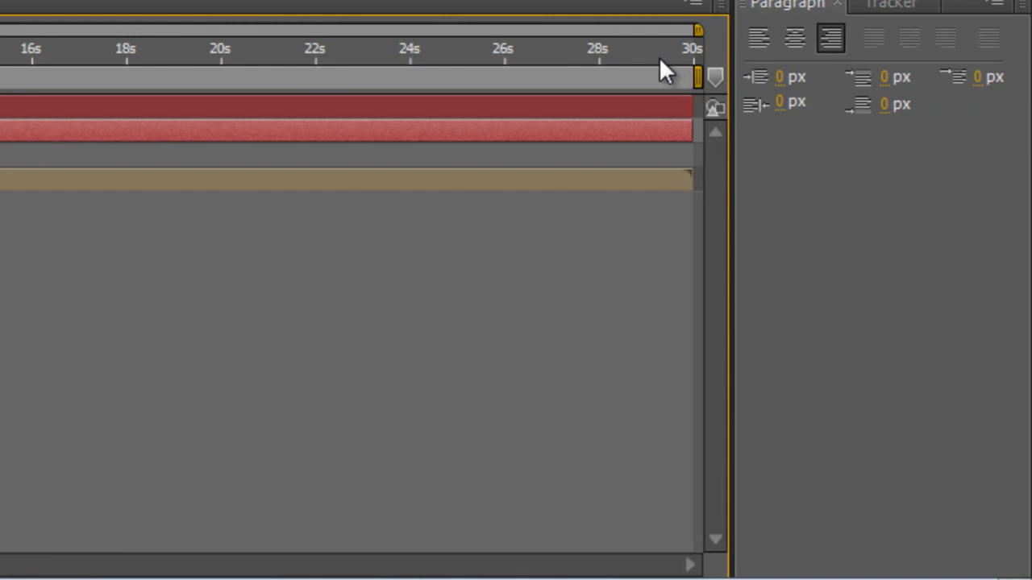
# - On the last frame, move the counter under the bar's right end, then preview mid-fill
pyautogui.moveTo(658, 58); pyautogui.dragTo(735, 60)
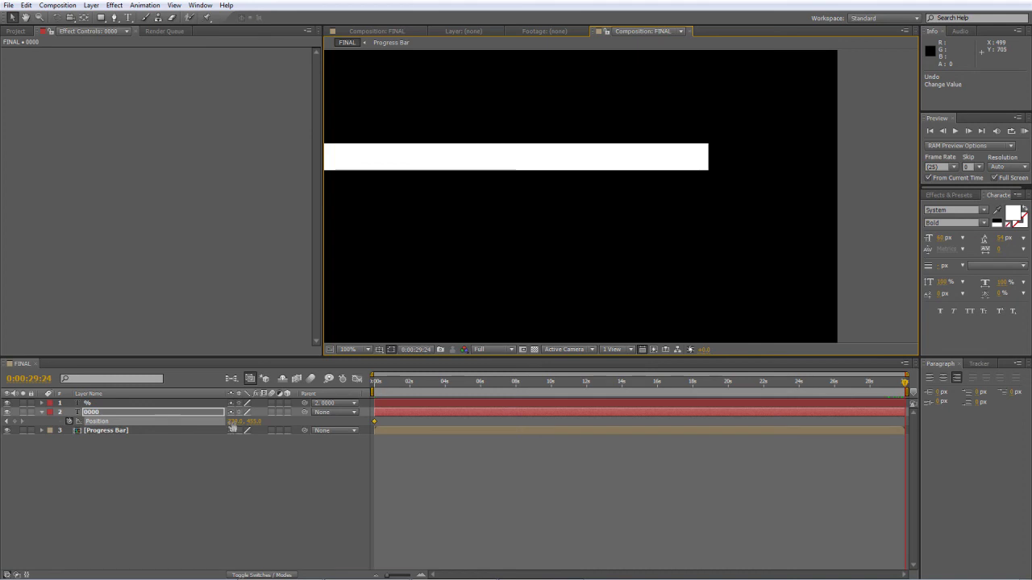
pyautogui.moveTo(234, 421); pyautogui.dragTo(384, 421)
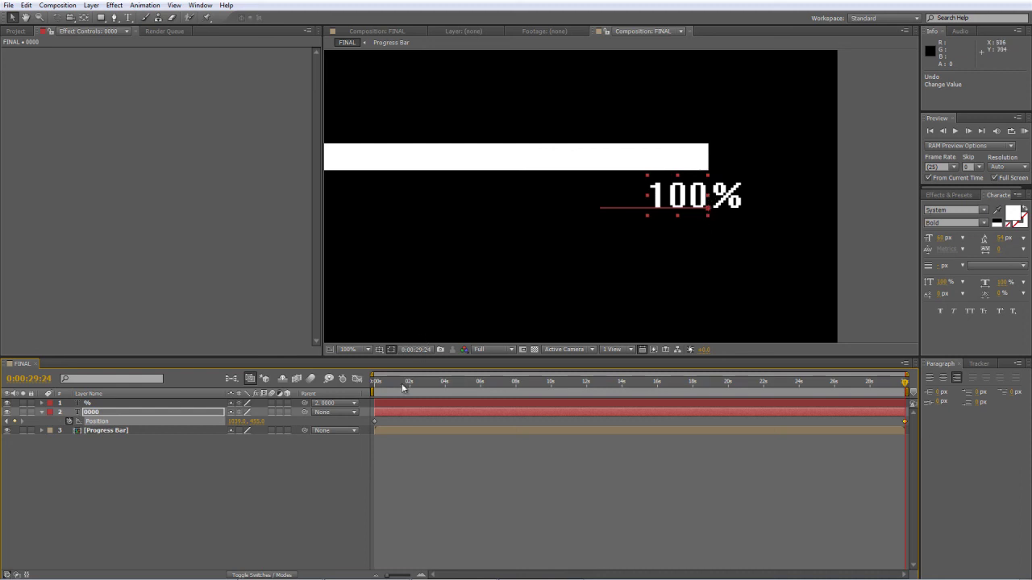
pyautogui.click(402, 435)
pyautogui.scroll(-2, 525, 212)
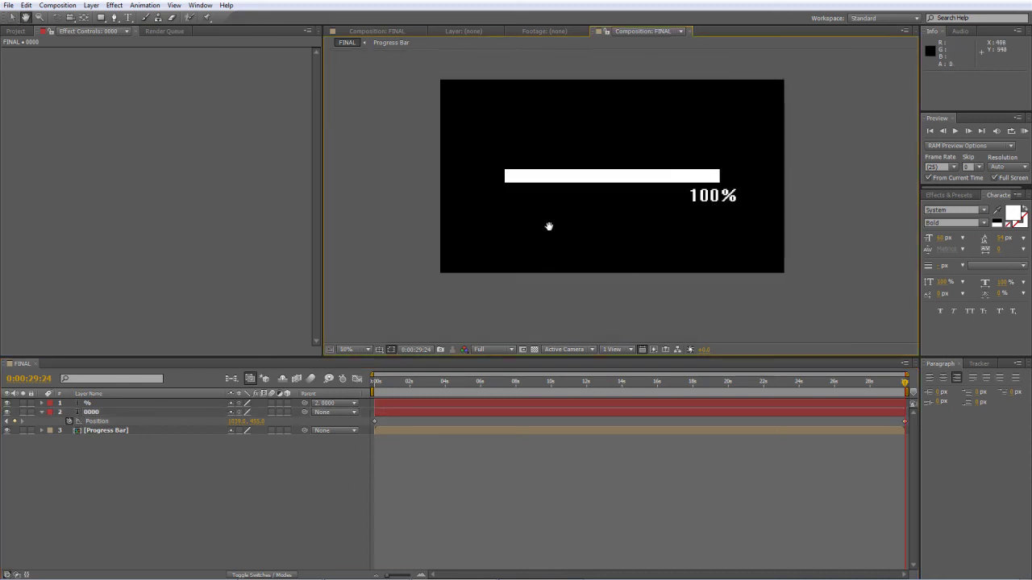
pyautogui.moveTo(379, 395); pyautogui.dragTo(251, 480)
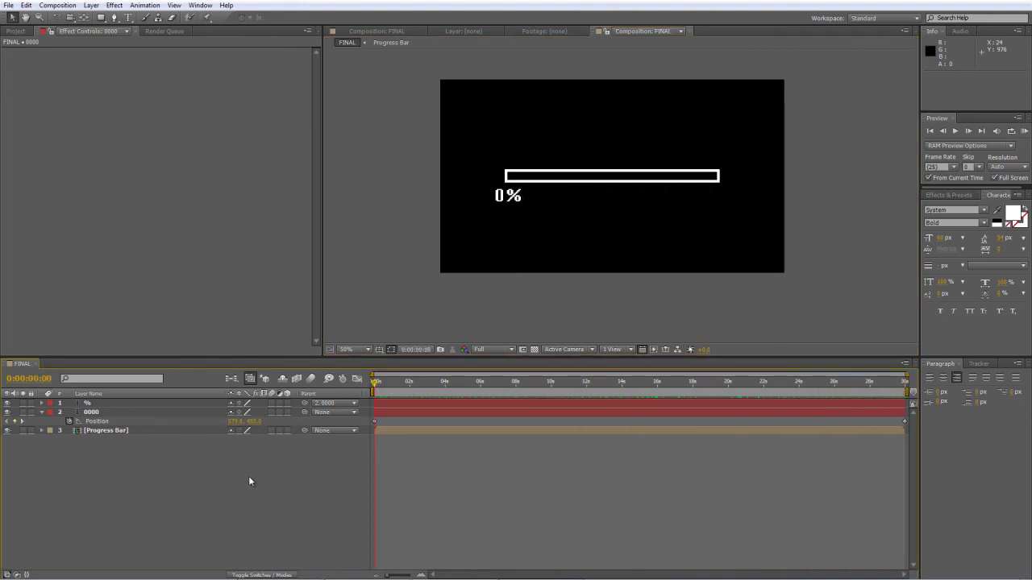